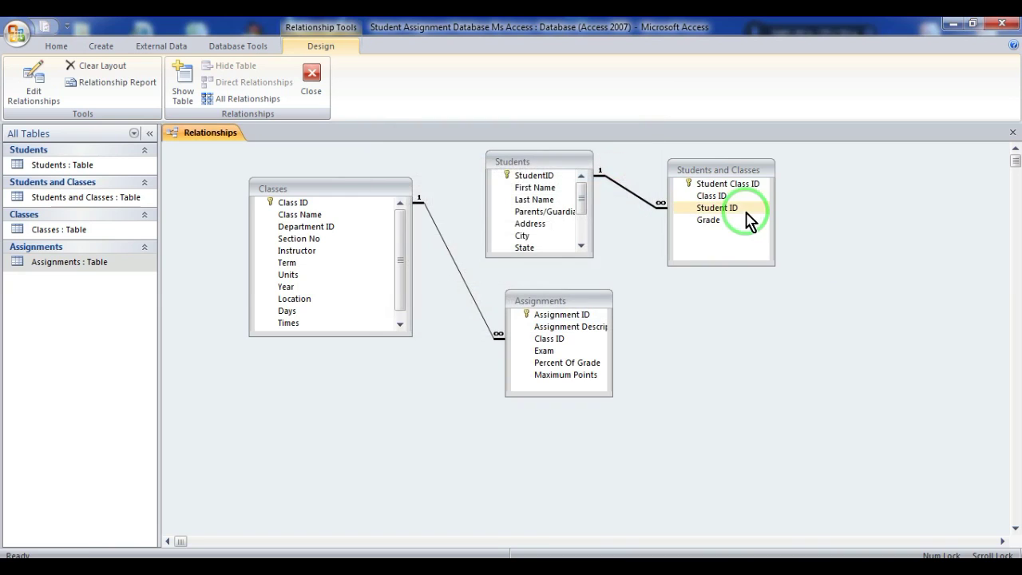
Rearrange the relationship diagram so the Students and Classes table sits between the Classes and Students tables.
{"action": "left_click_drag", "start_coordinate": [720, 170], "coordinate": [769, 203]}
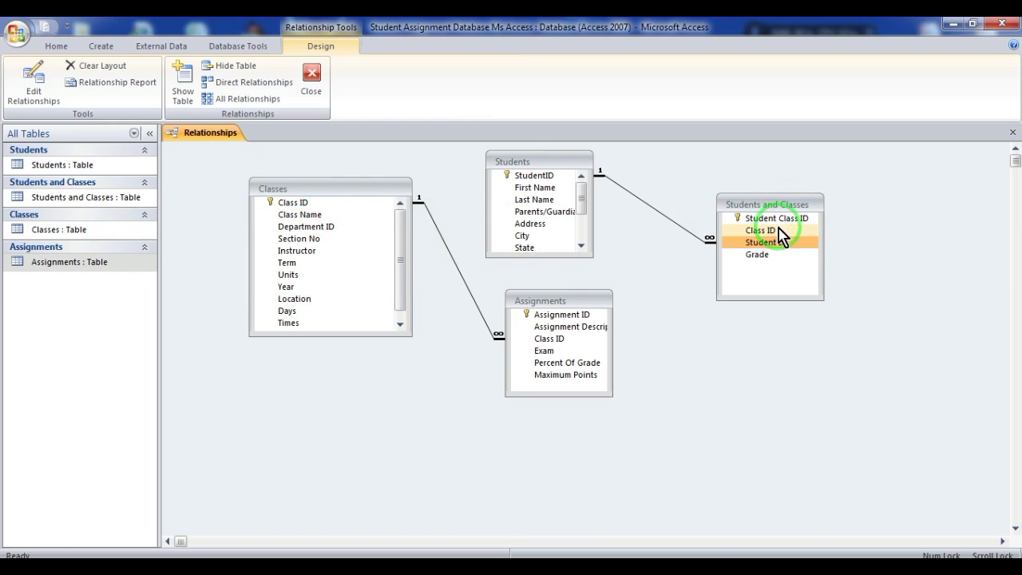
{"action": "left_click_drag", "start_coordinate": [765, 205], "coordinate": [412, 196]}
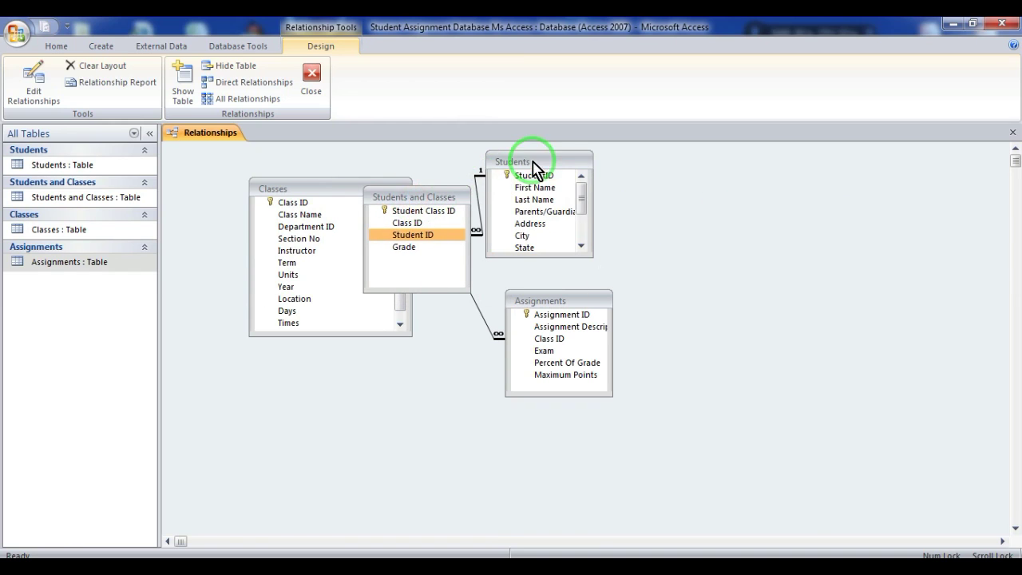
{"action": "left_click_drag", "start_coordinate": [530, 163], "coordinate": [723, 178]}
{"action": "left_click_drag", "start_coordinate": [402, 202], "coordinate": [543, 171]}
Relate Class ID in Students and Classes to Classes, enforcing referential integrity with cascade update and delete, keeping the default join type.
{"action": "left_click", "coordinate": [551, 199]}
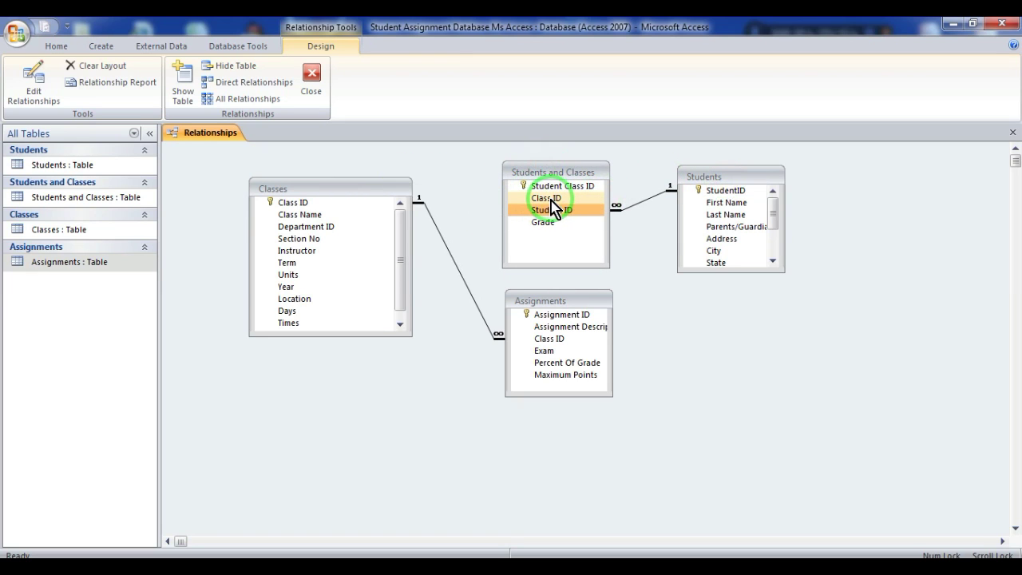
{"action": "left_click_drag", "start_coordinate": [551, 199], "coordinate": [311, 205]}
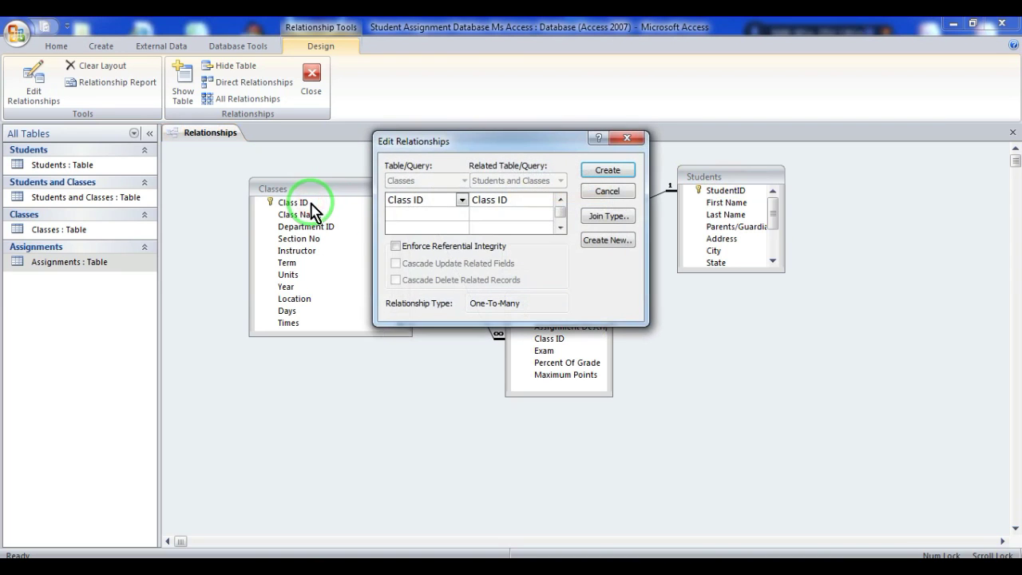
{"action": "left_click", "coordinate": [424, 246]}
{"action": "left_click", "coordinate": [429, 263]}
{"action": "left_click", "coordinate": [425, 280]}
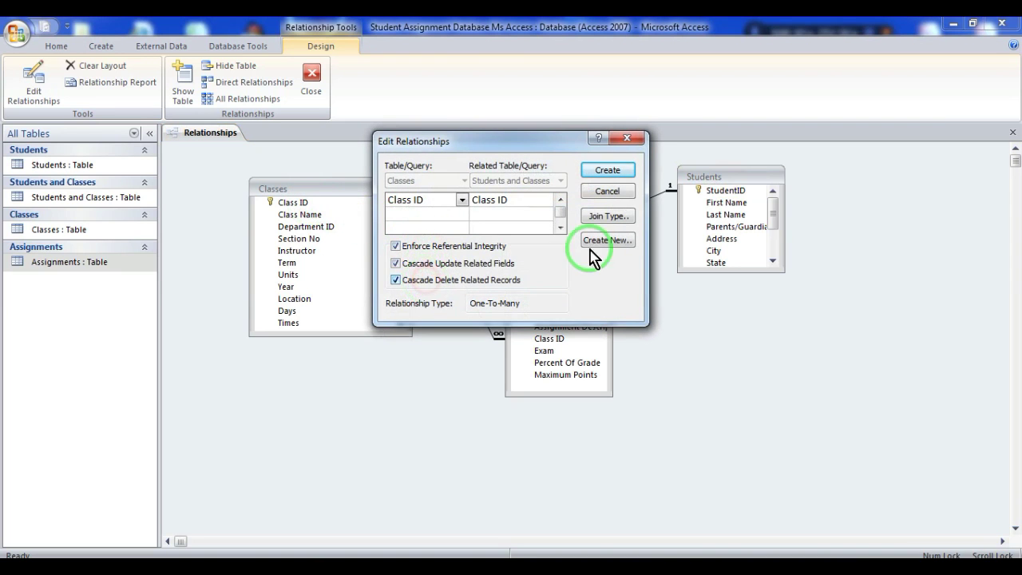
{"action": "left_click", "coordinate": [608, 216]}
{"action": "left_click", "coordinate": [478, 256]}
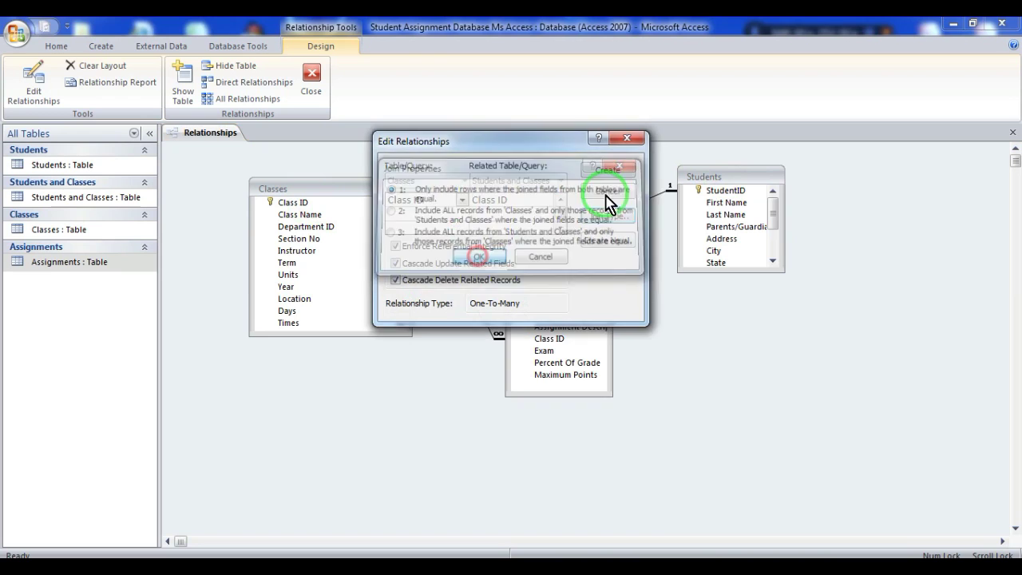
{"action": "left_click", "coordinate": [611, 163]}
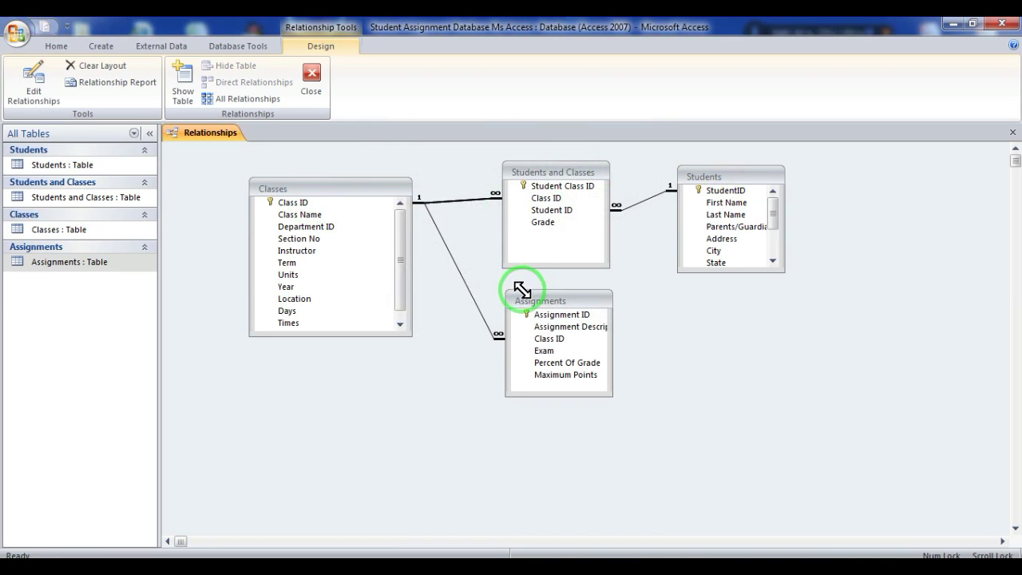
Tidy the diagram by lowering Assignments and enlarging Students to show all its fields, and close the relationships layout with changes saved.
{"action": "left_click_drag", "start_coordinate": [537, 302], "coordinate": [530, 316]}
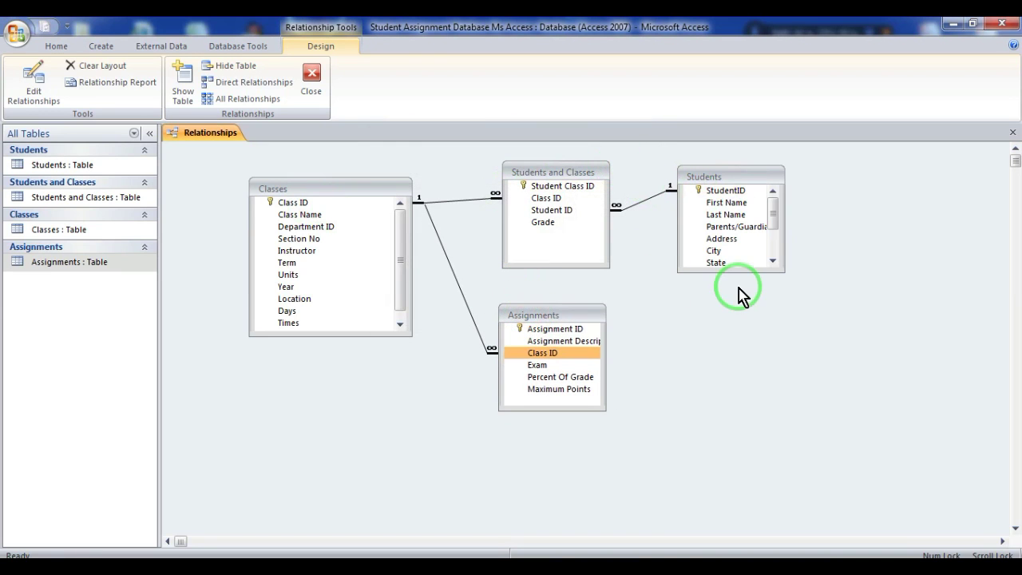
{"action": "left_click_drag", "start_coordinate": [737, 272], "coordinate": [753, 353]}
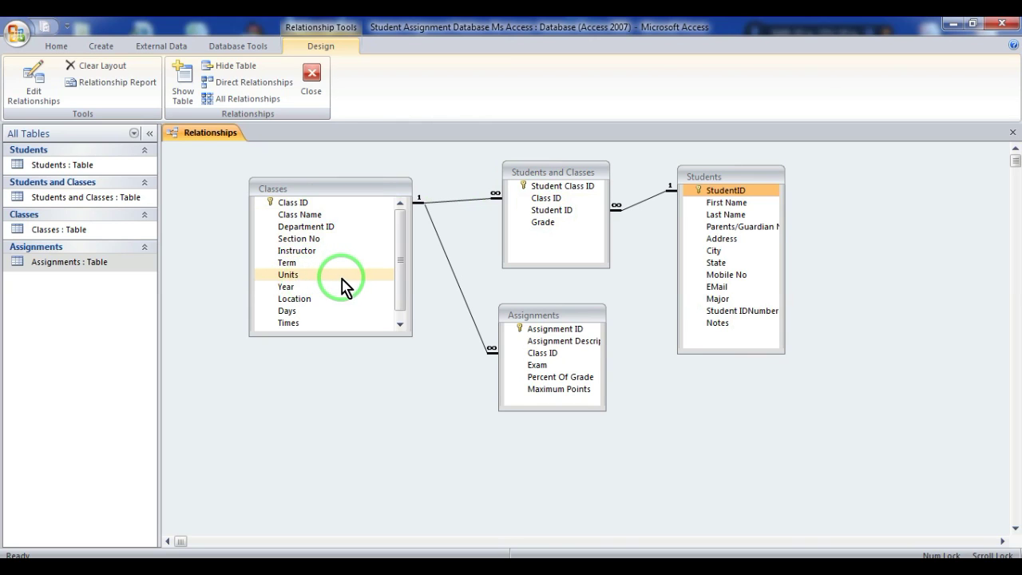
{"action": "key", "text": "ctrl+w"}
{"action": "left_click", "coordinate": [439, 337]}
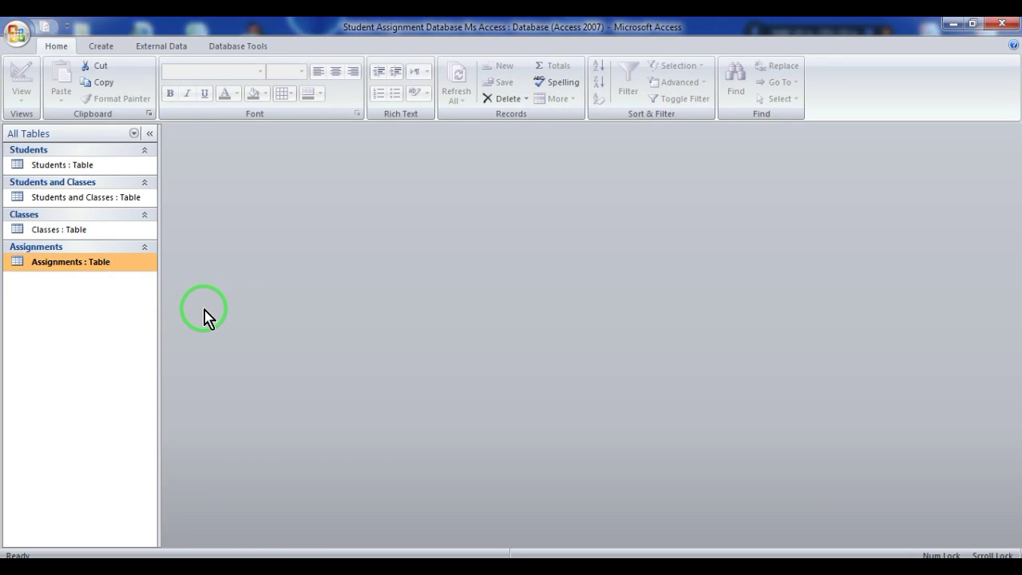
Open the Students and Classes table in Design View and select the Student ID field.
{"action": "right_click", "coordinate": [82, 197]}
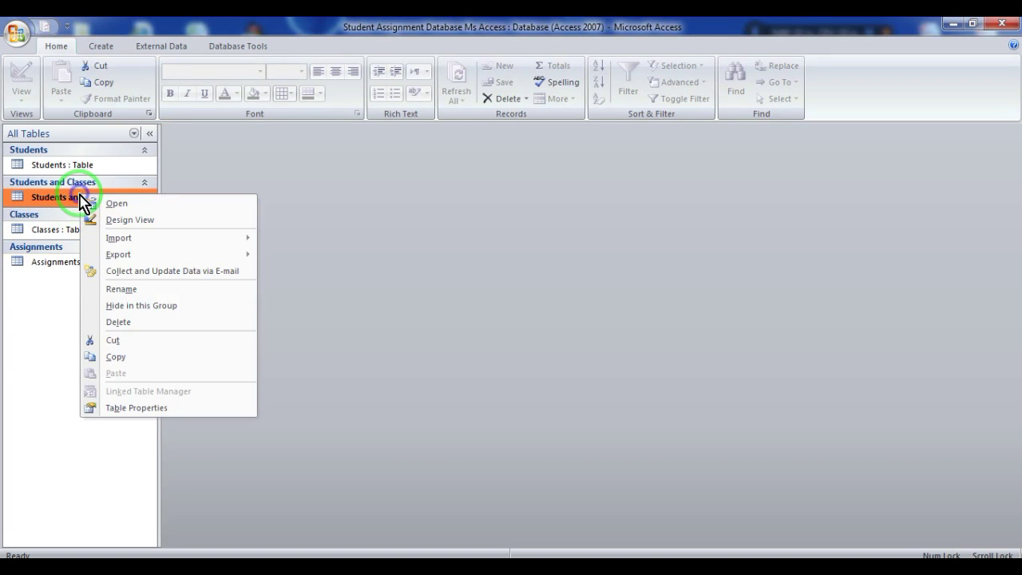
{"action": "left_click", "coordinate": [109, 221]}
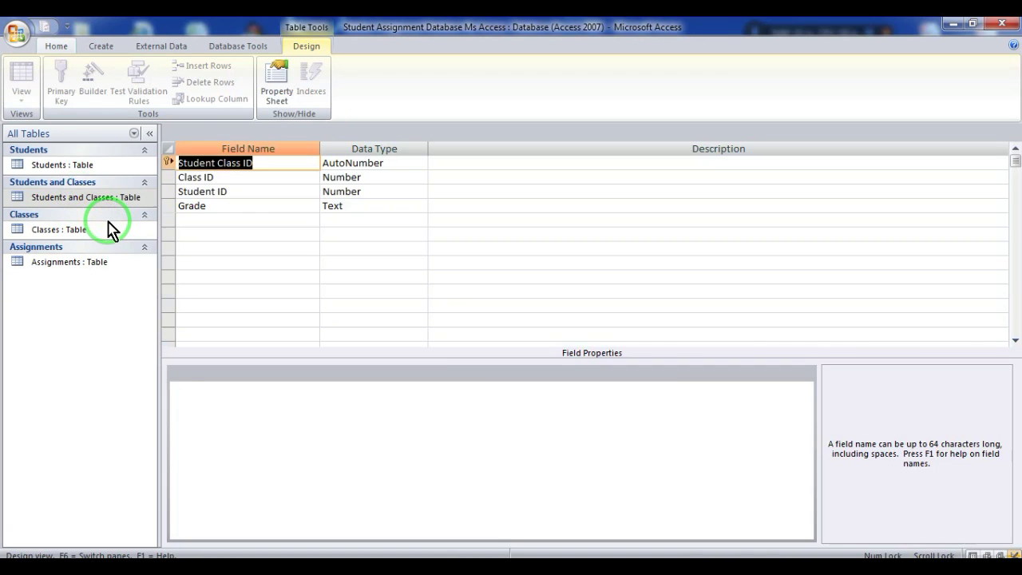
{"action": "left_click", "coordinate": [249, 192]}
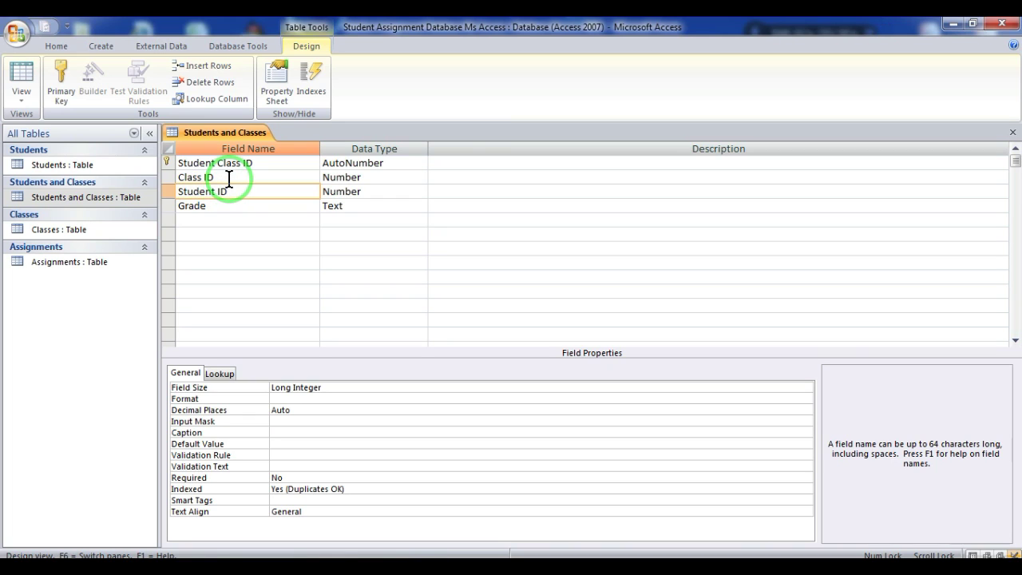
{"action": "left_click", "coordinate": [229, 178]}
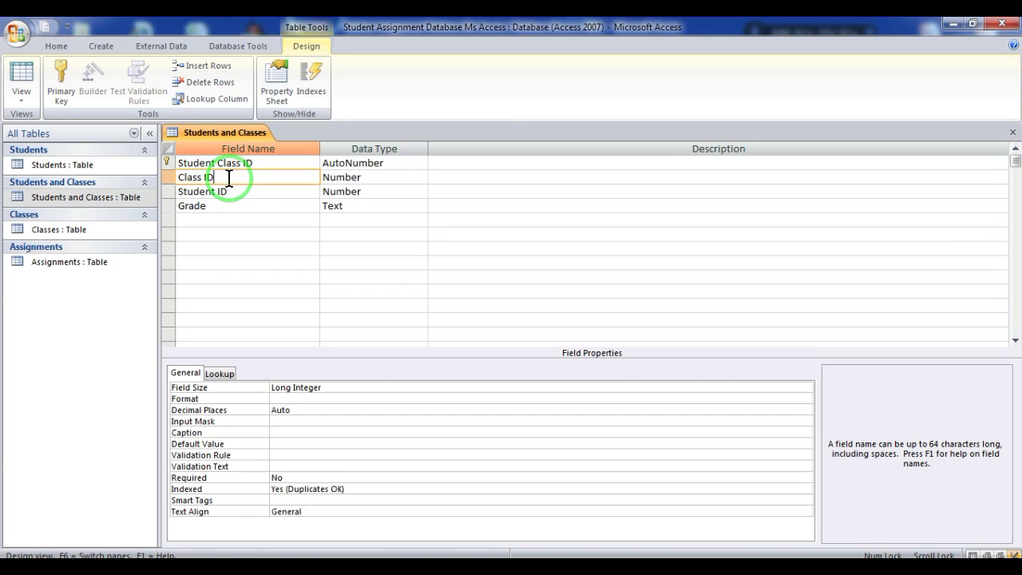
{"action": "left_click", "coordinate": [236, 193]}
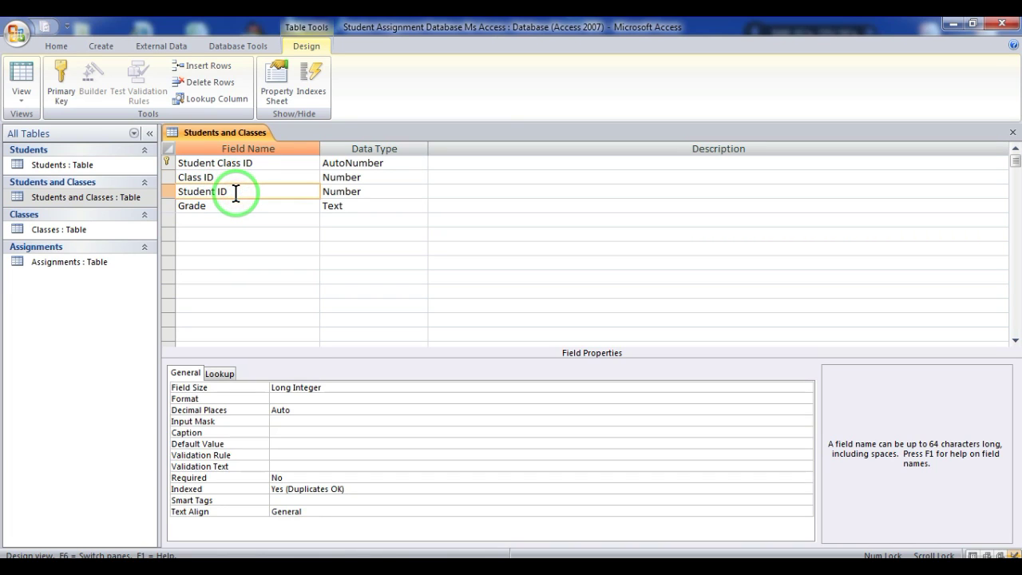
Review the table relationships against the Students and Classes design, and close the relationship diagram.
{"action": "left_click", "coordinate": [233, 47]}
{"action": "left_click", "coordinate": [243, 97]}
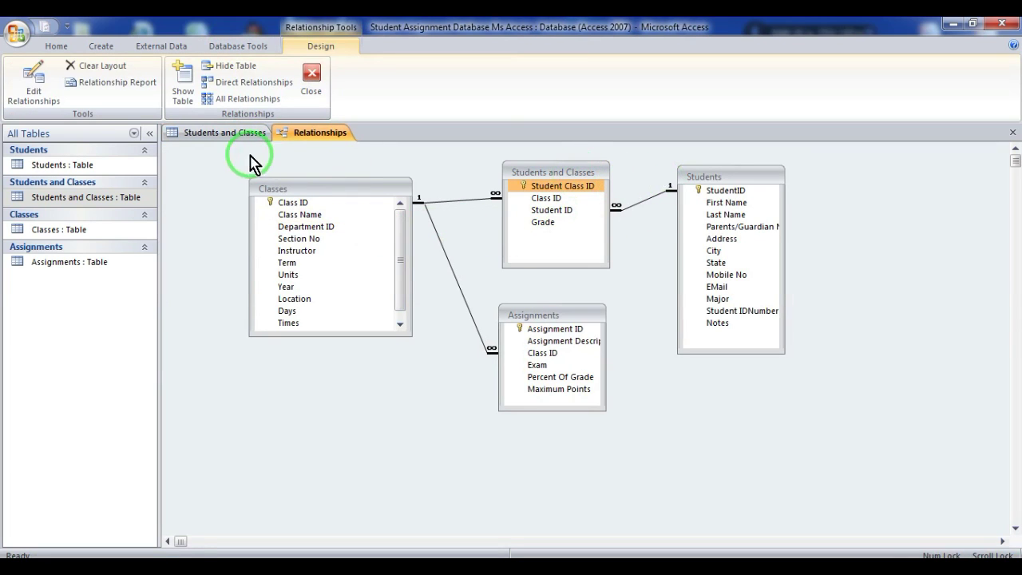
{"action": "left_click", "coordinate": [223, 134]}
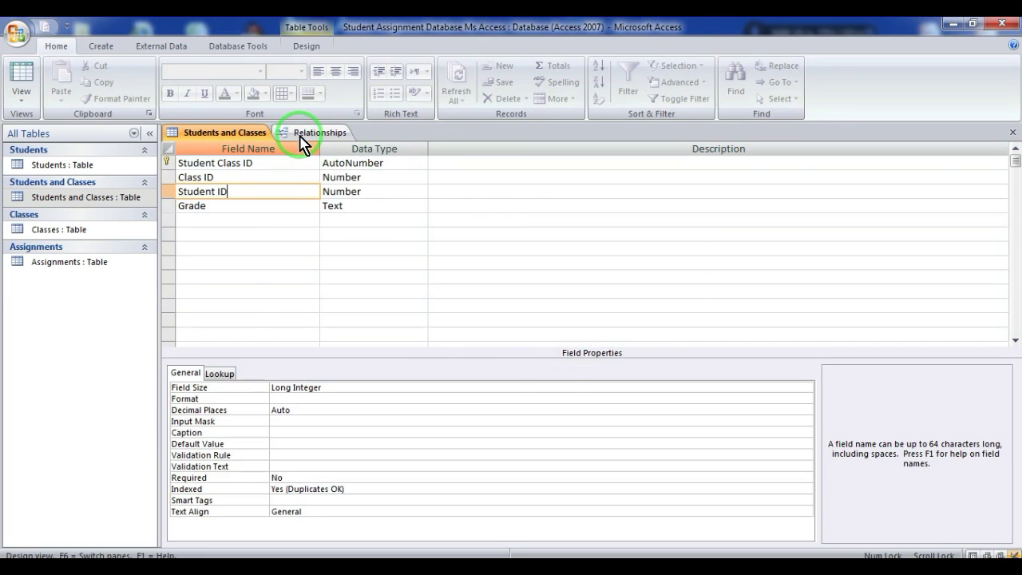
{"action": "left_click", "coordinate": [302, 140]}
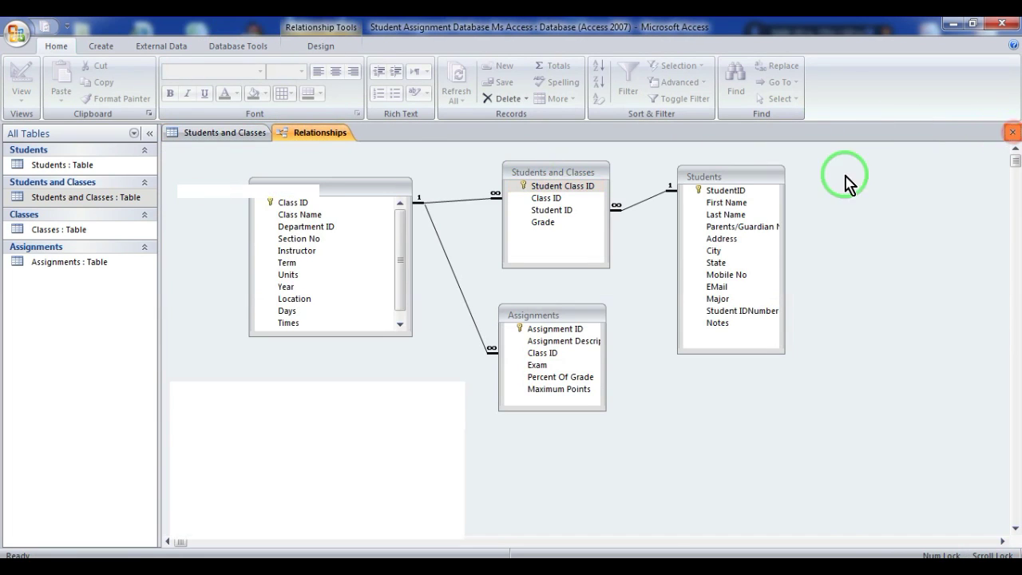
{"action": "key", "text": "ctrl+w"}
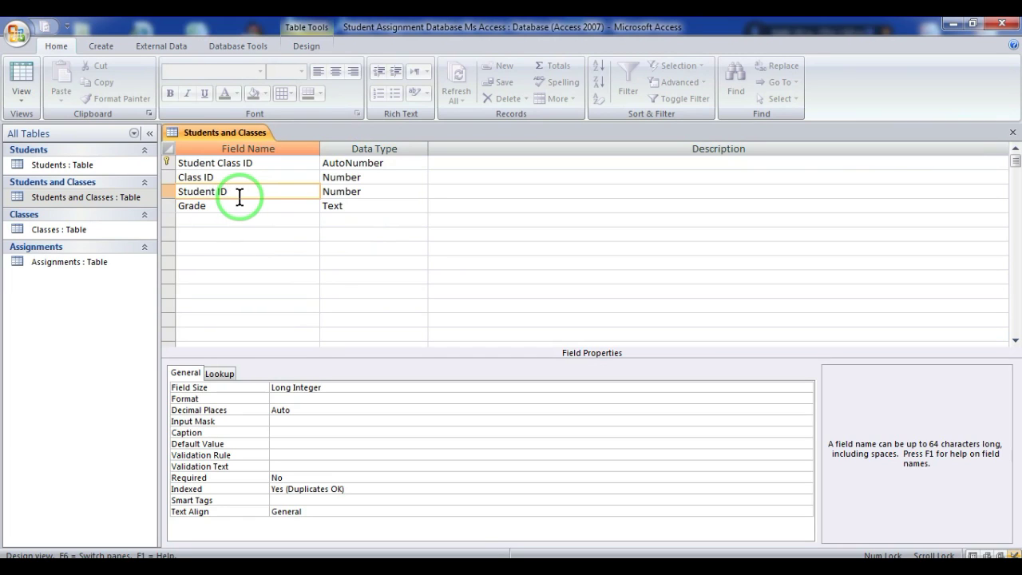
Change the Student ID field's lookup display control to Combo Box.
{"action": "left_click", "coordinate": [217, 375]}
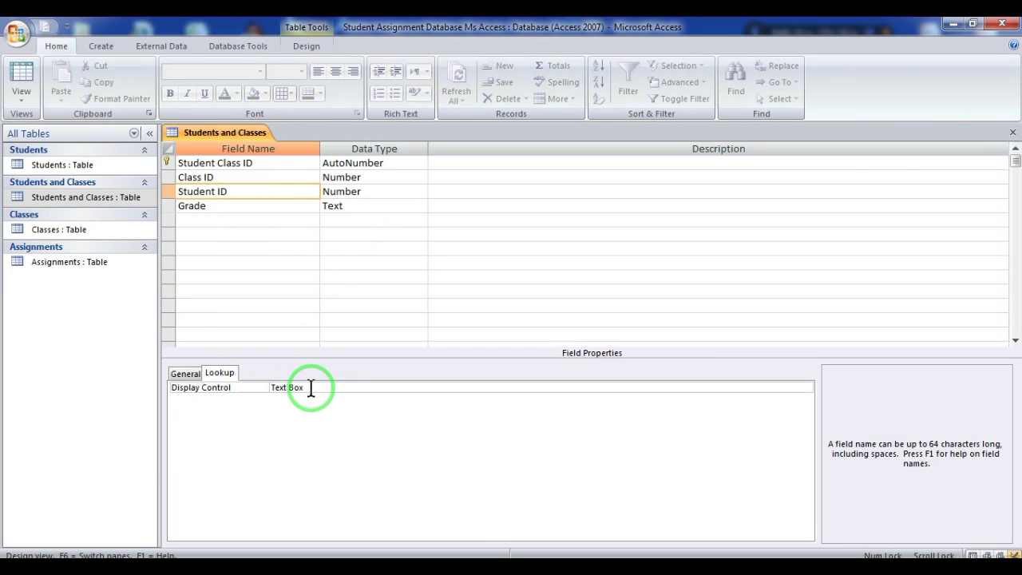
{"action": "double_click", "coordinate": [313, 389]}
{"action": "double_click", "coordinate": [315, 388]}
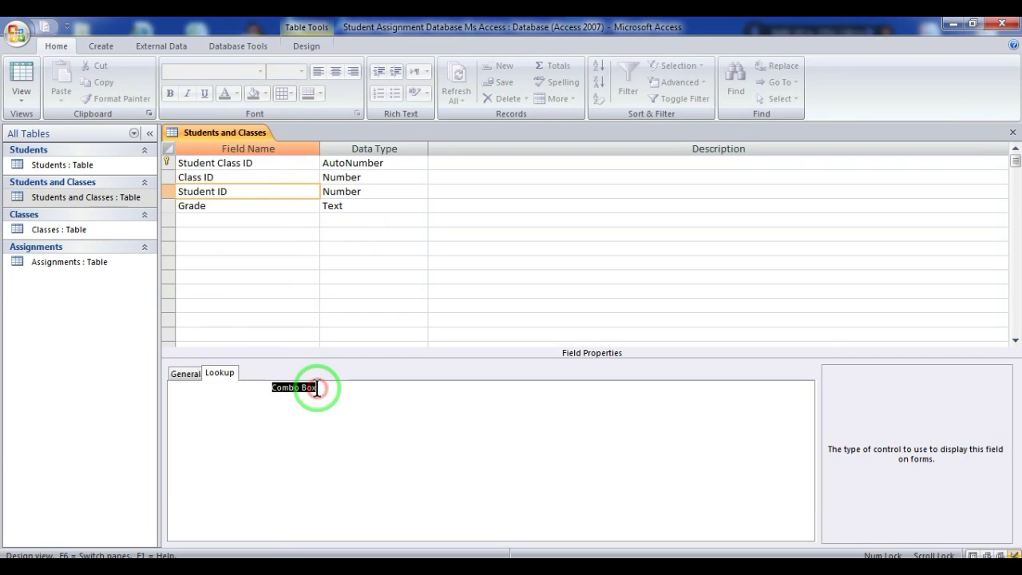
Build a row source query for the Student ID lookup from the Students table, with StudentID as its first column.
{"action": "left_click", "coordinate": [288, 410]}
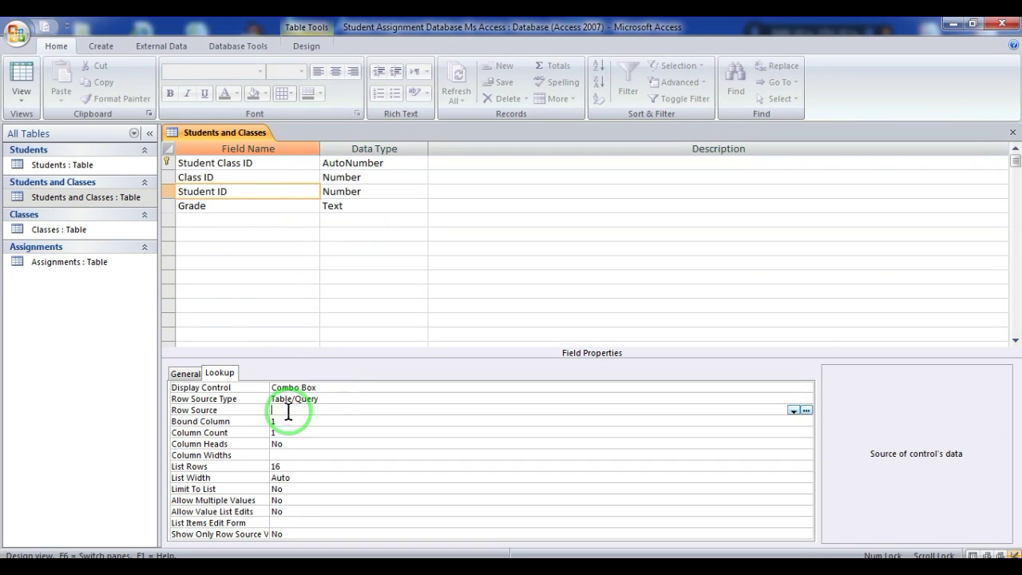
{"action": "left_click", "coordinate": [807, 411]}
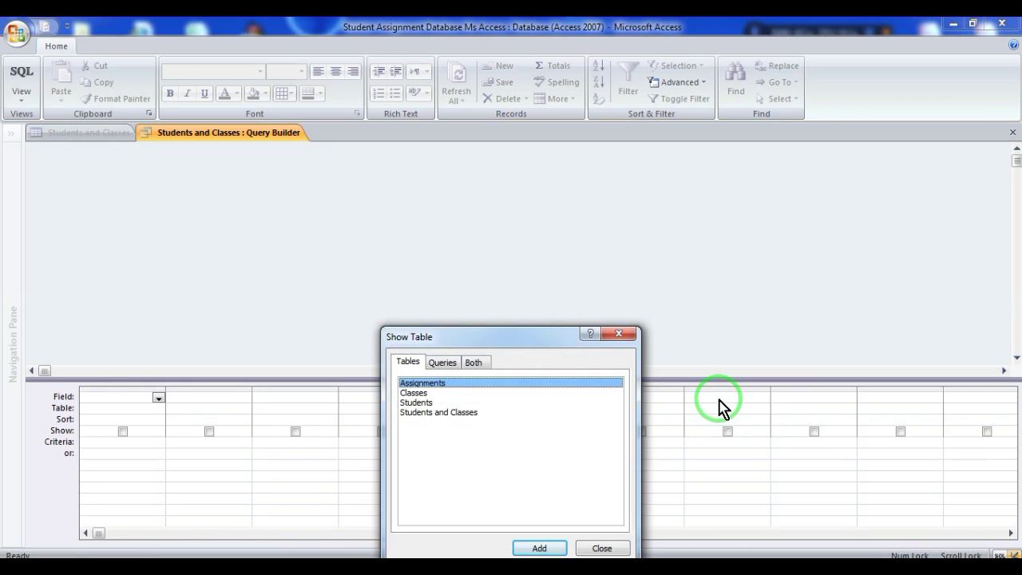
{"action": "left_click", "coordinate": [416, 403]}
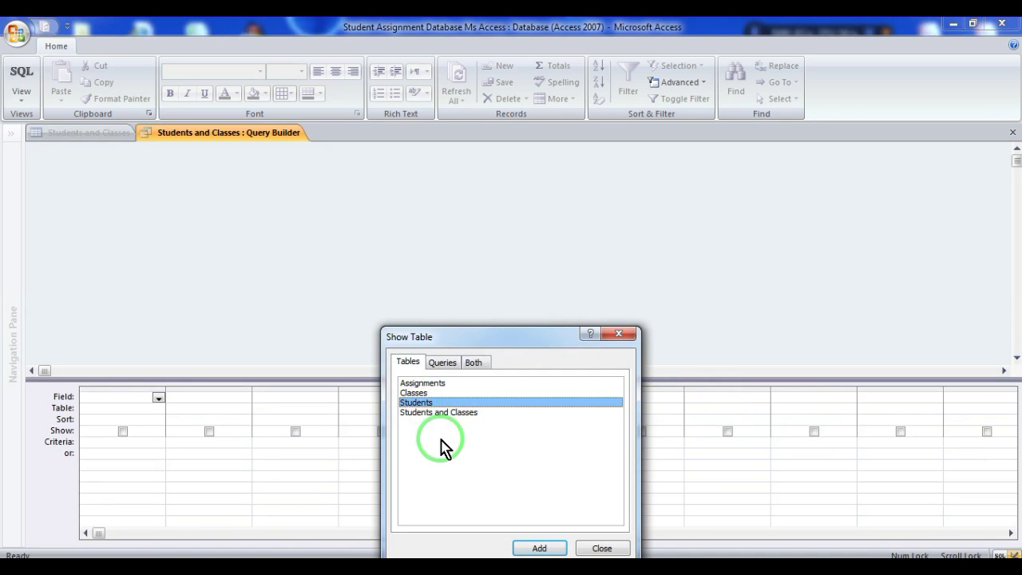
{"action": "left_click", "coordinate": [540, 548]}
{"action": "left_click", "coordinate": [597, 548]}
{"action": "left_click", "coordinate": [104, 200]}
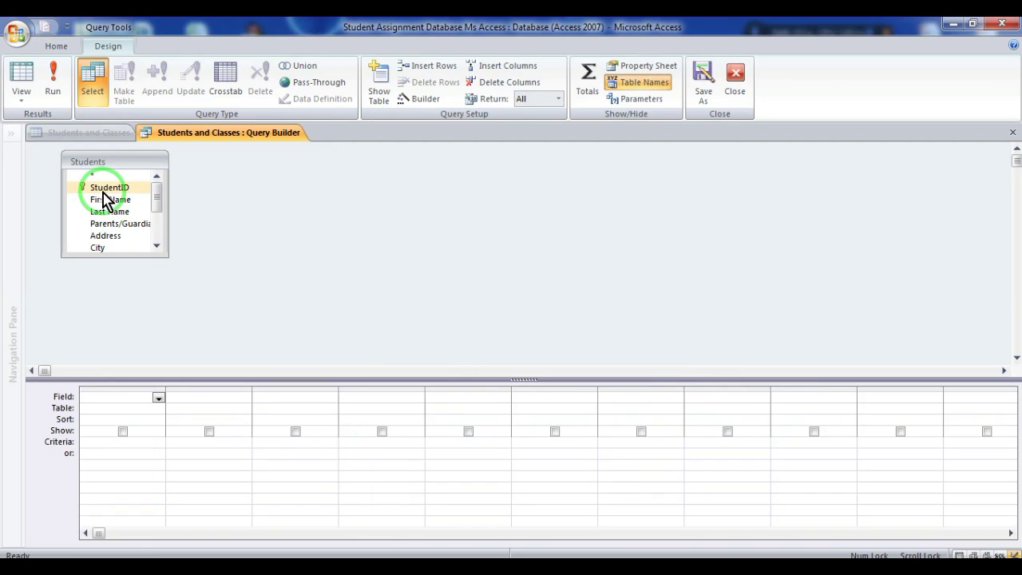
{"action": "left_click_drag", "start_coordinate": [102, 188], "coordinate": [112, 397]}
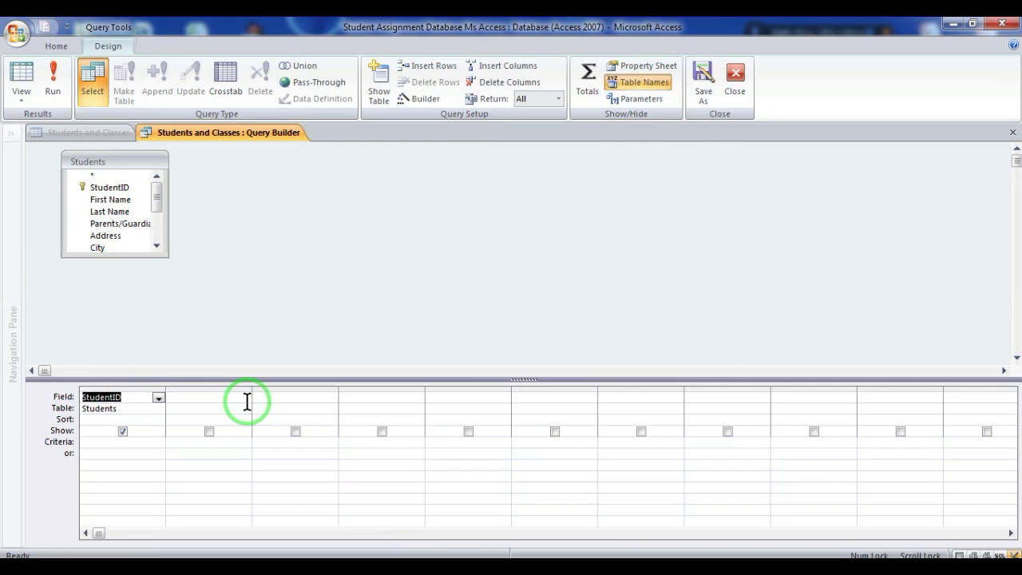
Widen the second query column and enter the calculated field Student Name:[First Name] &","&[Last Name].
{"action": "left_click", "coordinate": [223, 397]}
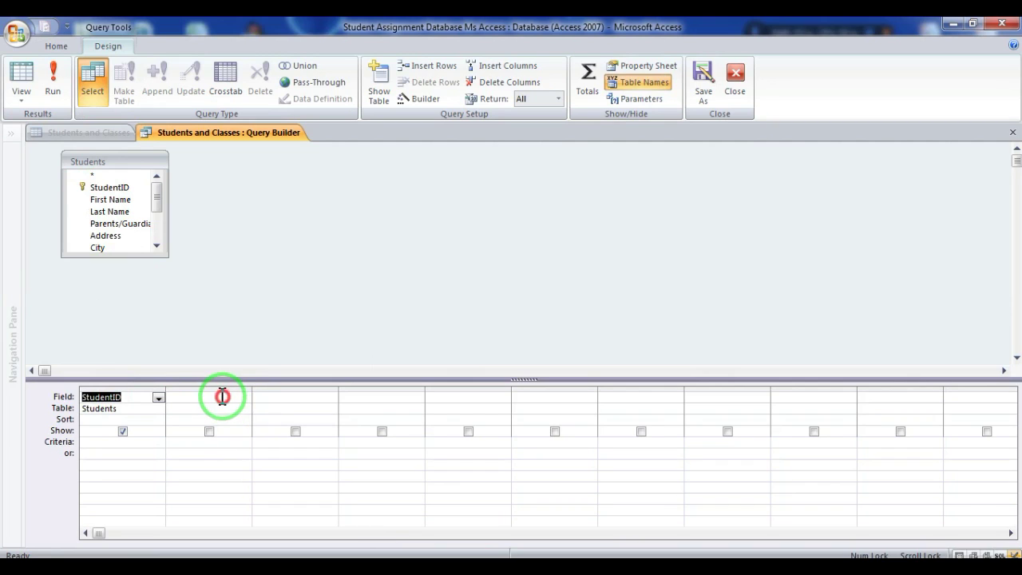
{"action": "left_click", "coordinate": [109, 201]}
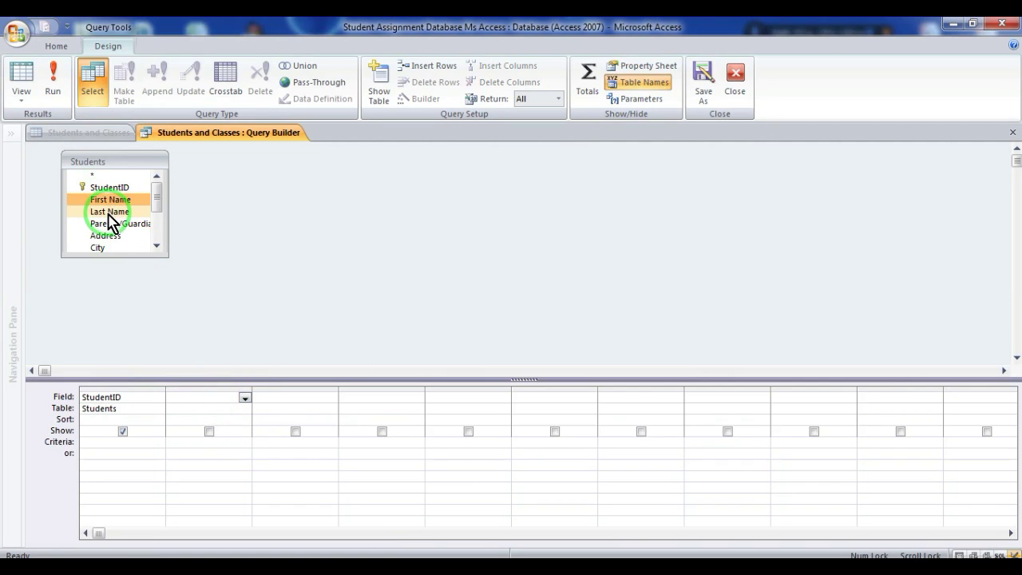
{"action": "left_click", "coordinate": [110, 213]}
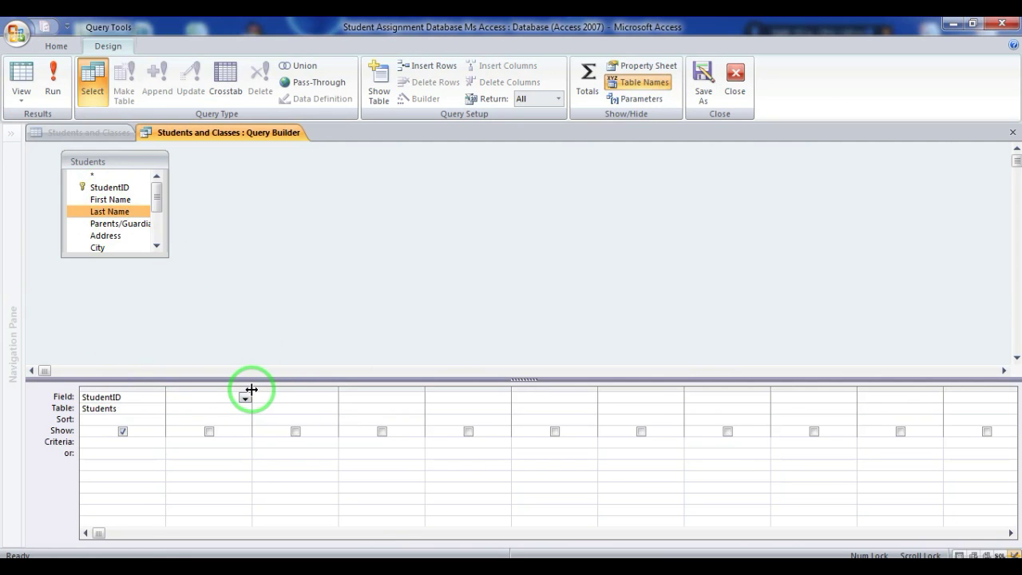
{"action": "left_click_drag", "start_coordinate": [252, 394], "coordinate": [328, 398]}
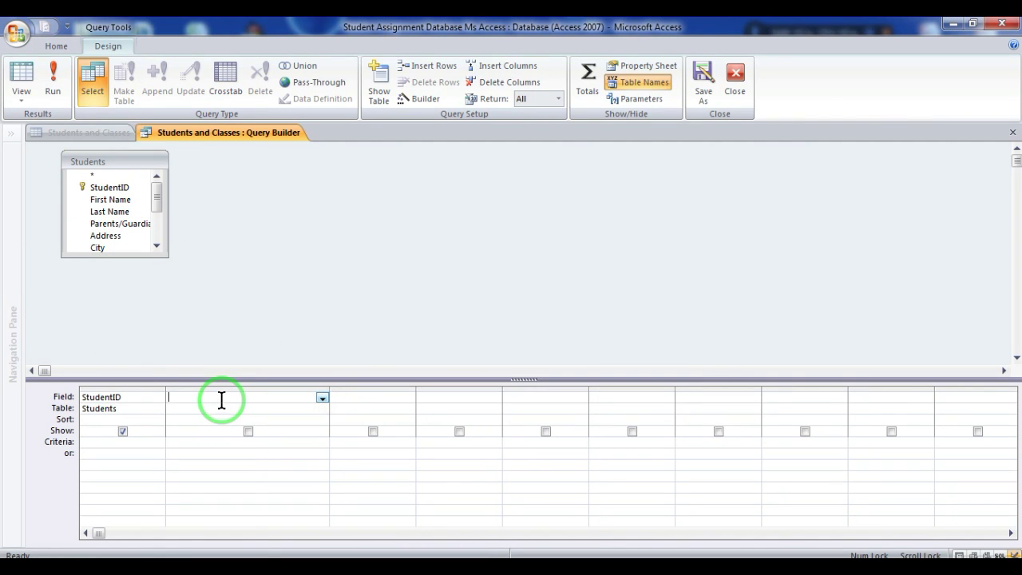
{"action": "type", "text": "St"}
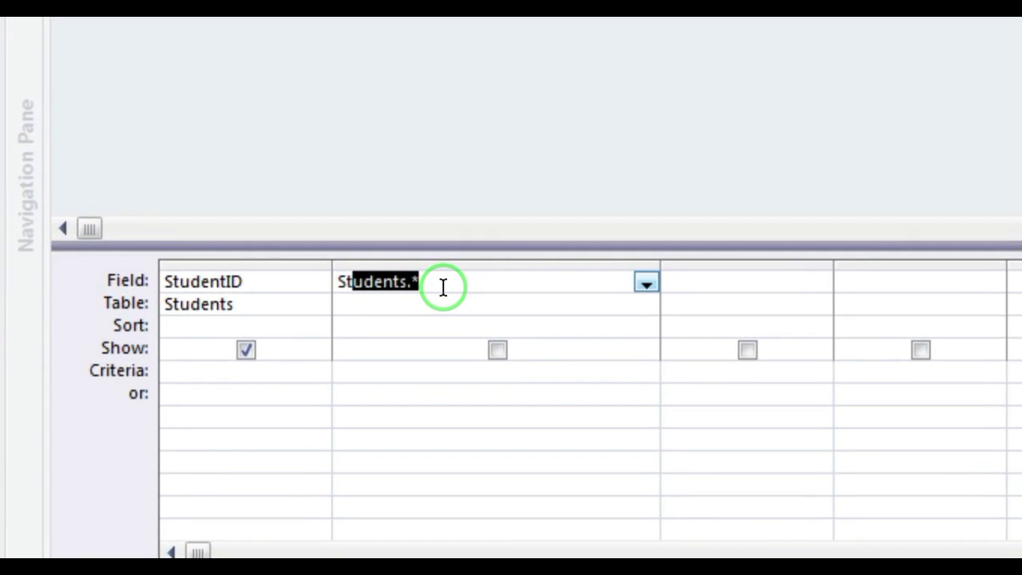
{"action": "type", "text": "udent"}
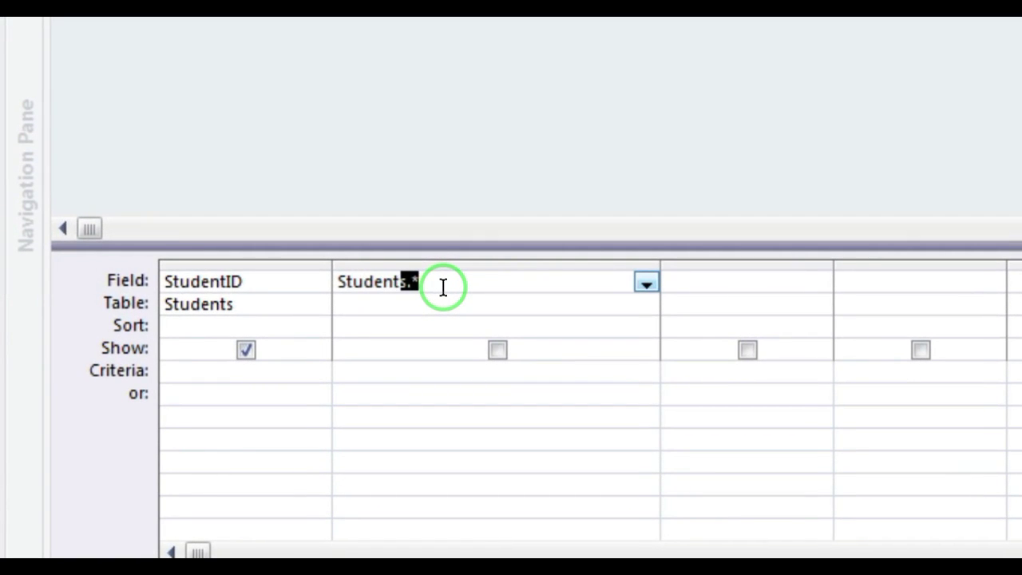
{"action": "type", "text": " Name:[First Name] &\",\"&"}
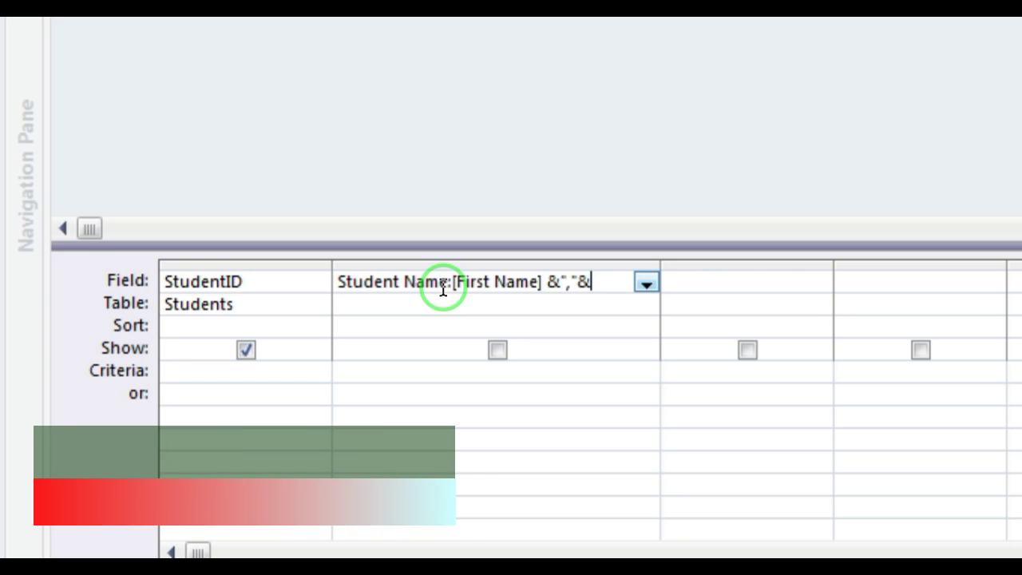
{"action": "type", "text": "[L"}
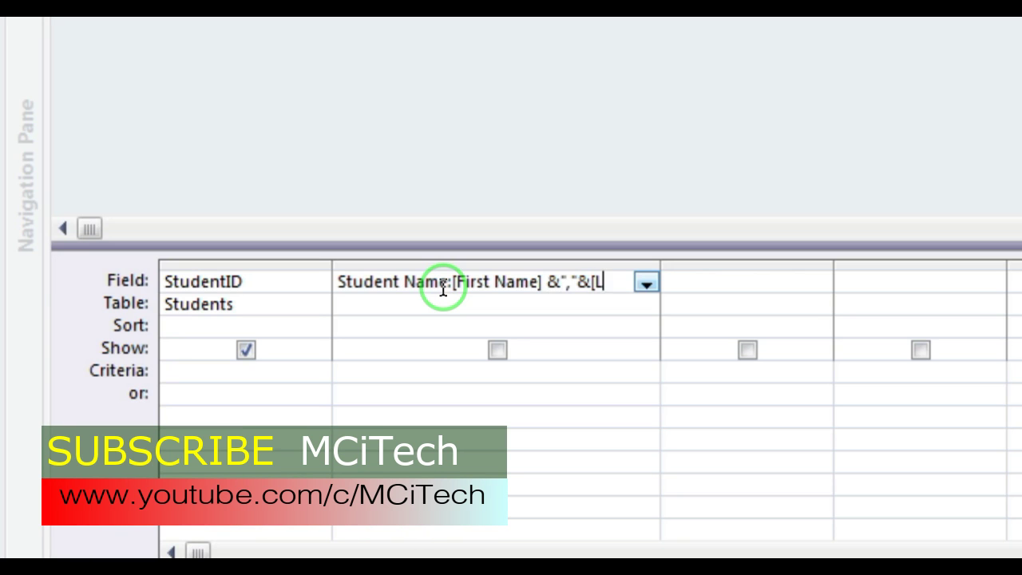
{"action": "type", "text": "ast Name"}
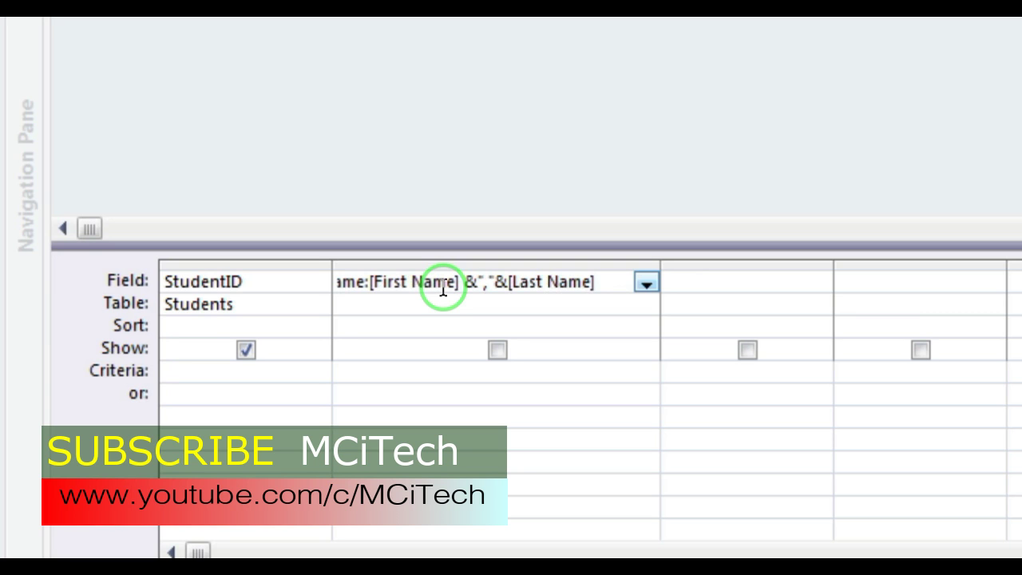
Sort the calculated Student Name column in ascending order and keep it shown in the query.
{"action": "left_click", "coordinate": [412, 302]}
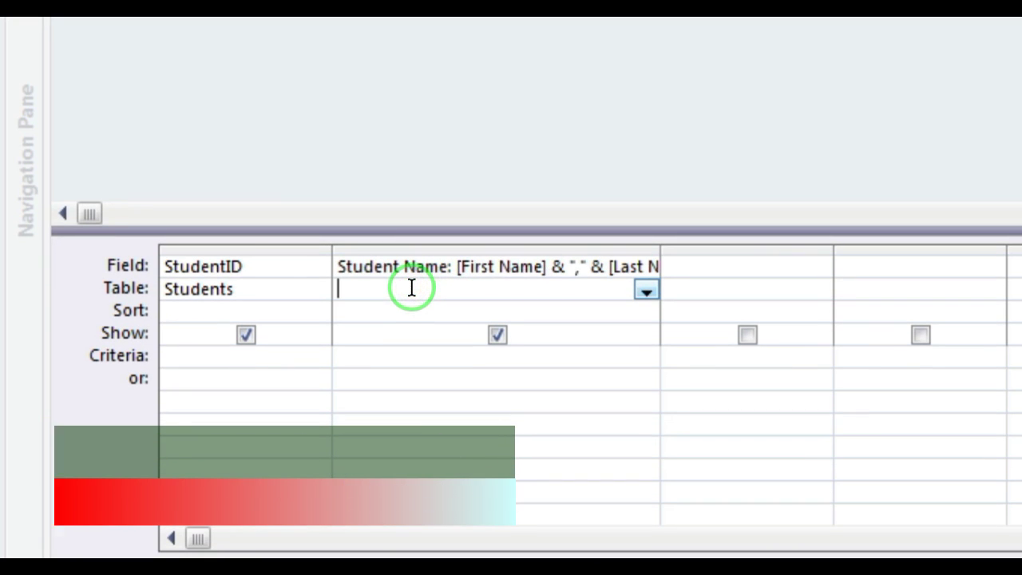
{"action": "left_click", "coordinate": [415, 310]}
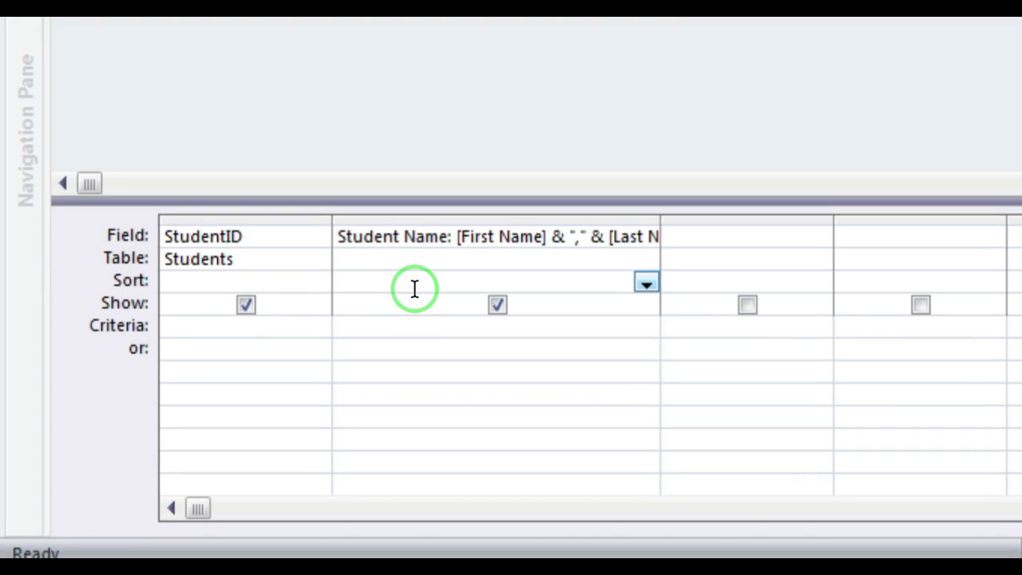
{"action": "type", "text": "ascending"}
{"action": "left_click", "coordinate": [405, 310]}
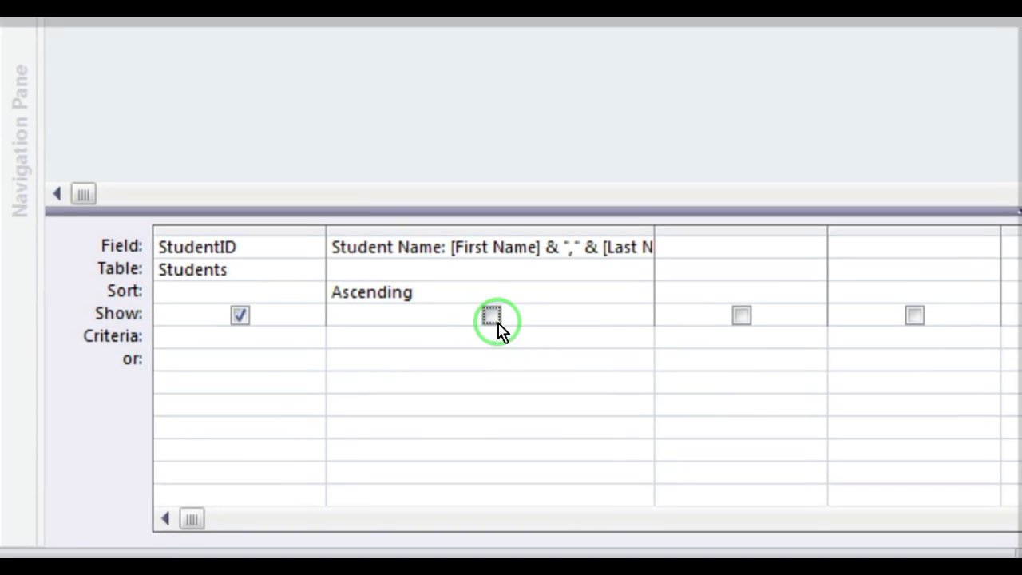
{"action": "left_click", "coordinate": [491, 317]}
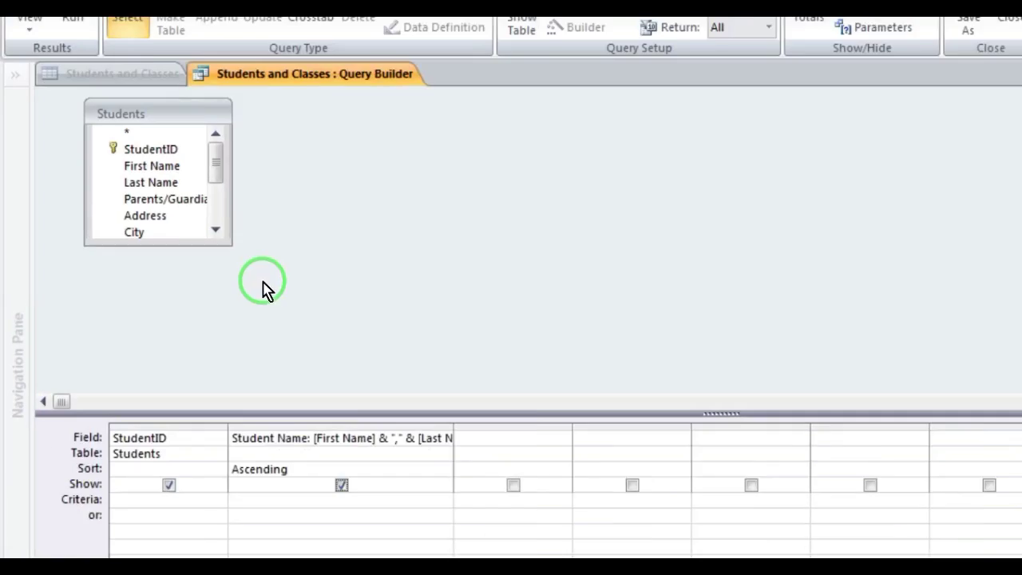
Preview the lookup query's datasheet, and close the query builder with the SQL statement saved to the Row Source.
{"action": "left_click", "coordinate": [24, 70]}
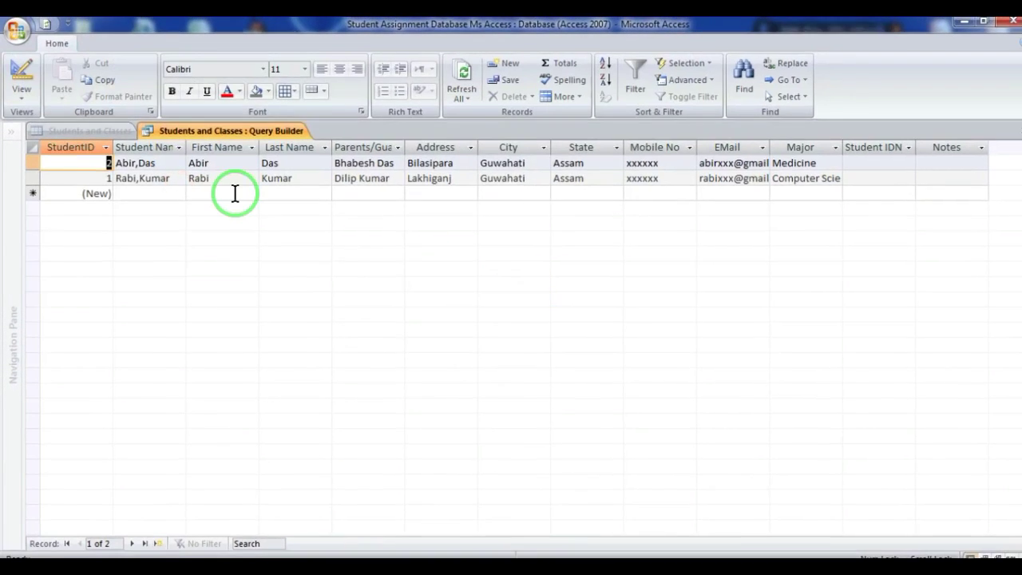
{"action": "left_click", "coordinate": [20, 76]}
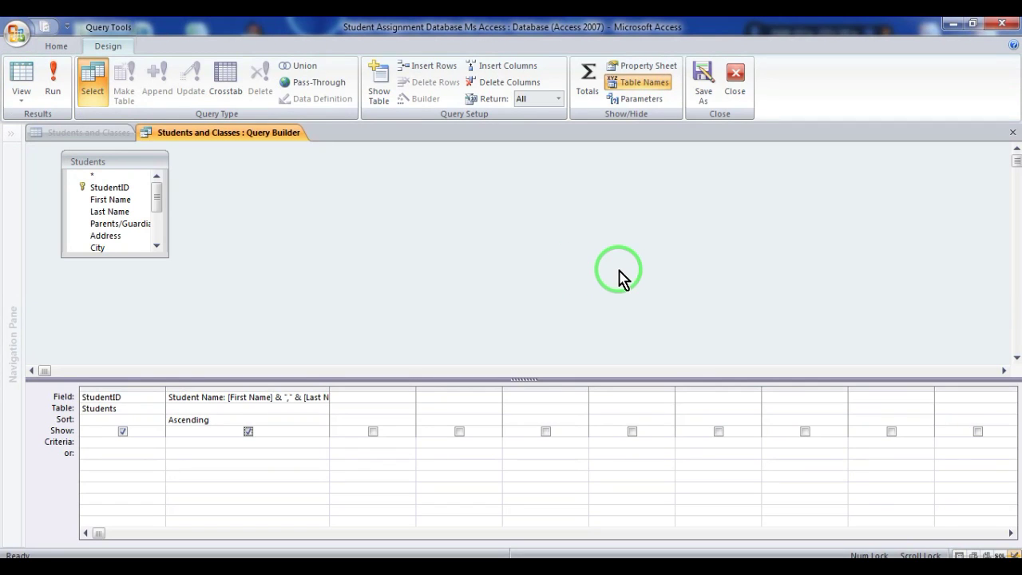
{"action": "left_click", "coordinate": [1012, 133]}
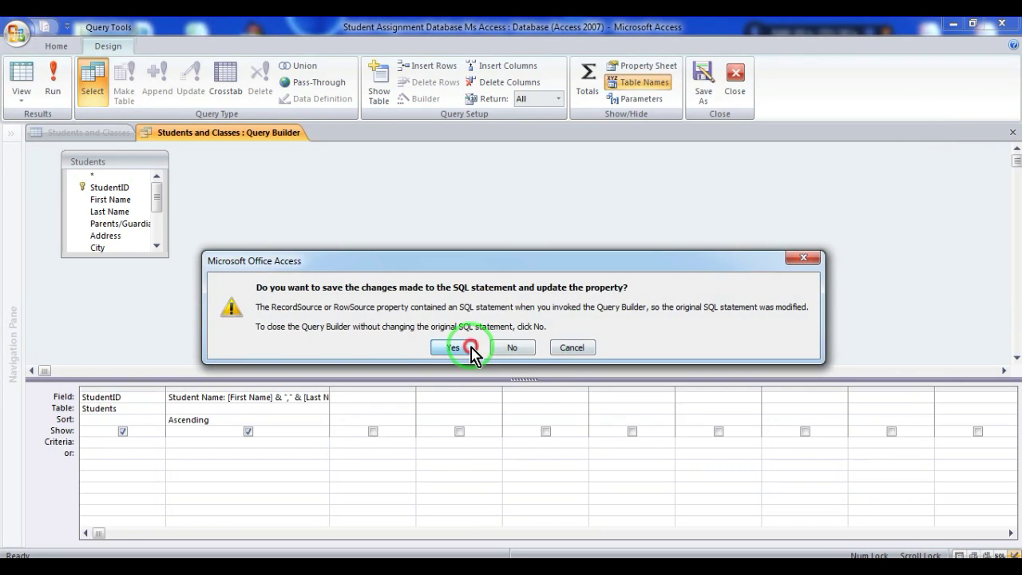
{"action": "left_click", "coordinate": [465, 346]}
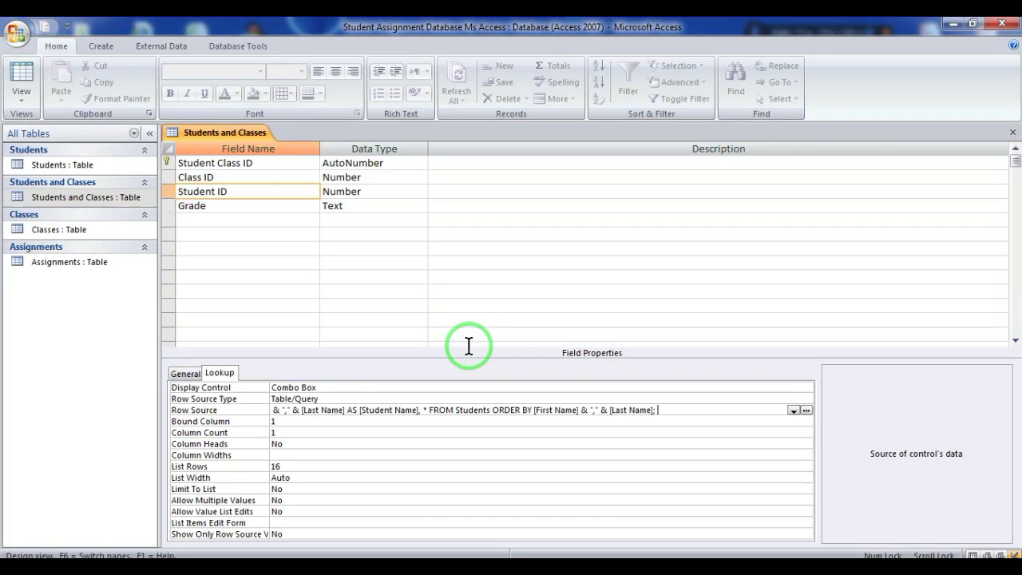
Insert DistinctRow after SELECT in the Student ID lookup's Row Source statement.
{"action": "left_click", "coordinate": [396, 433]}
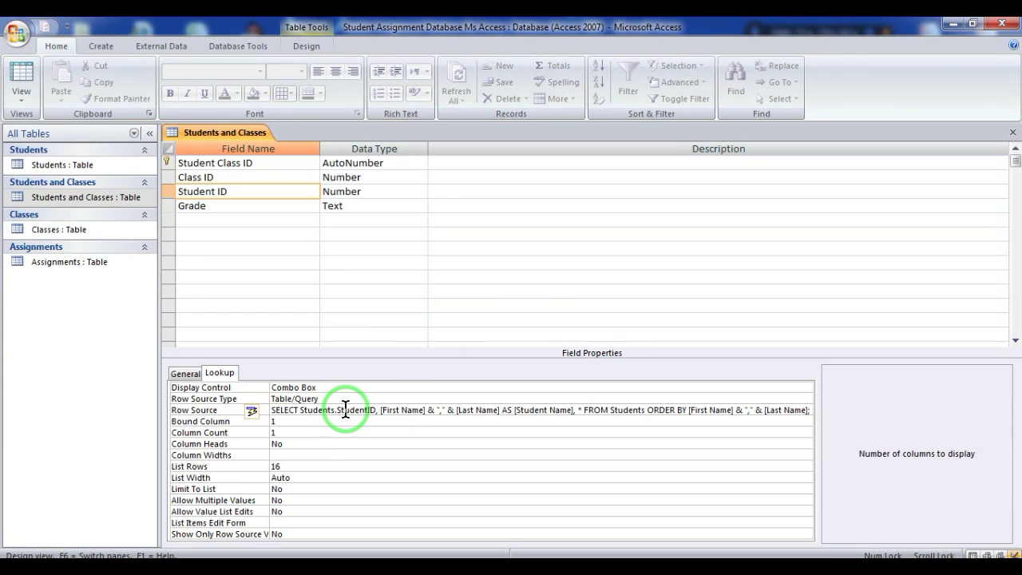
{"action": "type", "text": "1"}
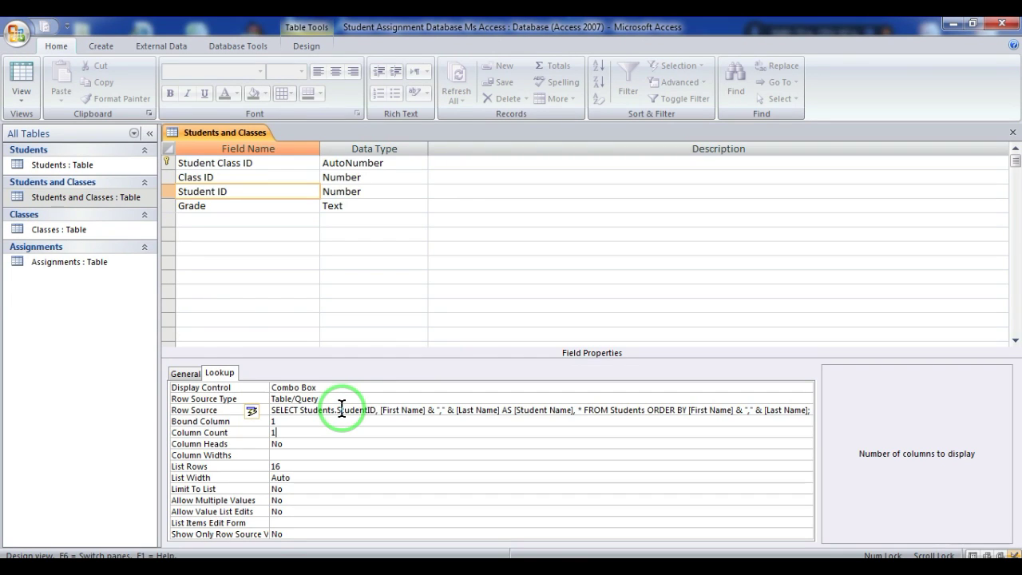
{"action": "left_click", "coordinate": [300, 409]}
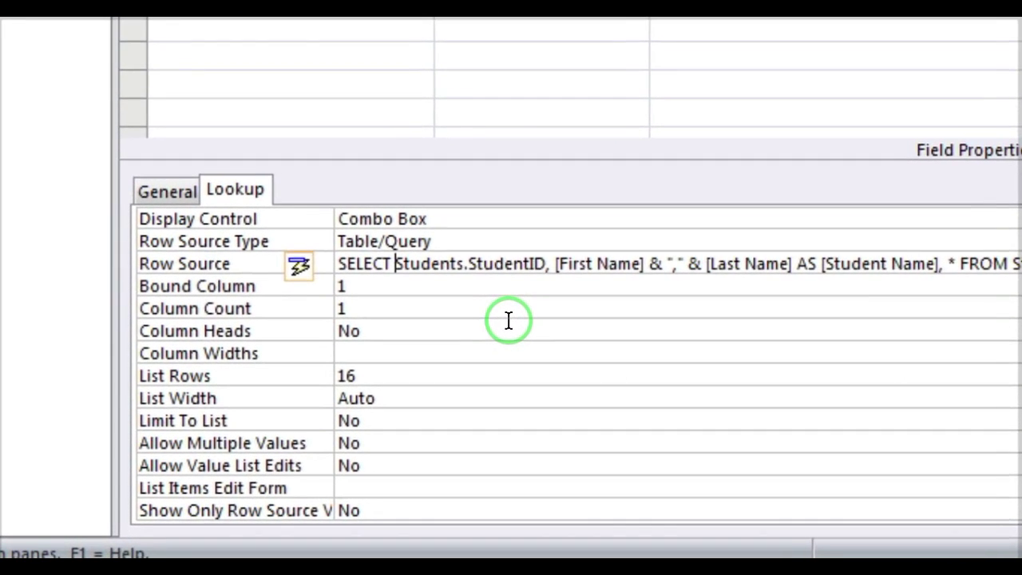
{"action": "type", "text": "Dis"}
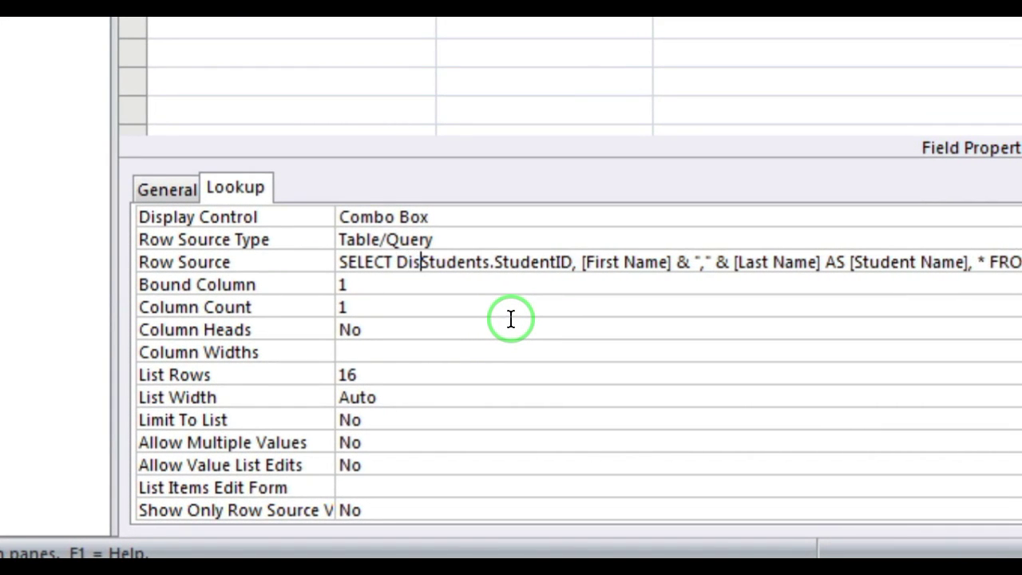
{"action": "type", "text": "tinctRow"}
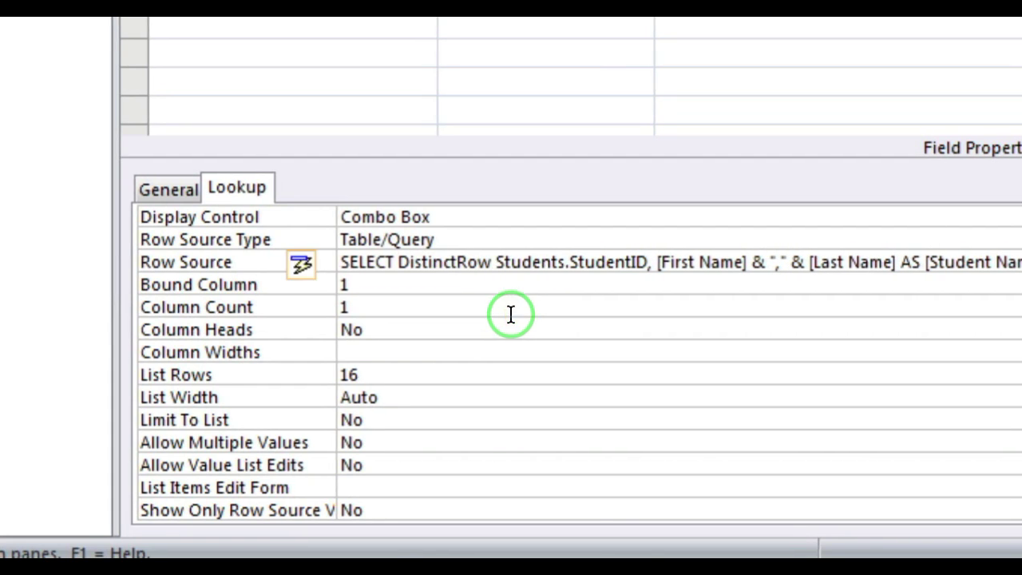
{"action": "left_click", "coordinate": [511, 313]}
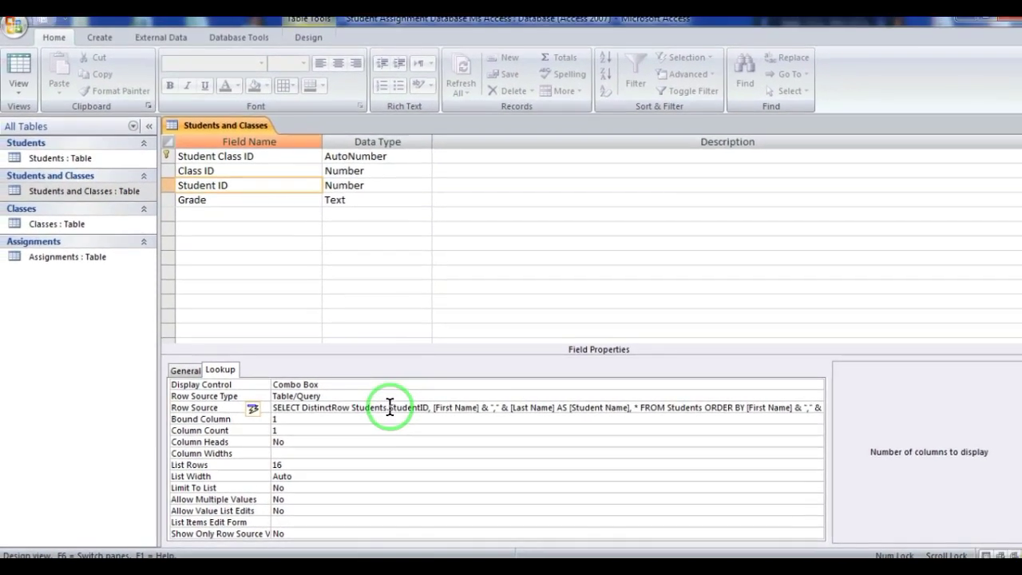
Reopen the Row Source query, check its datasheet results, and close the query builder.
{"action": "left_click", "coordinate": [394, 401]}
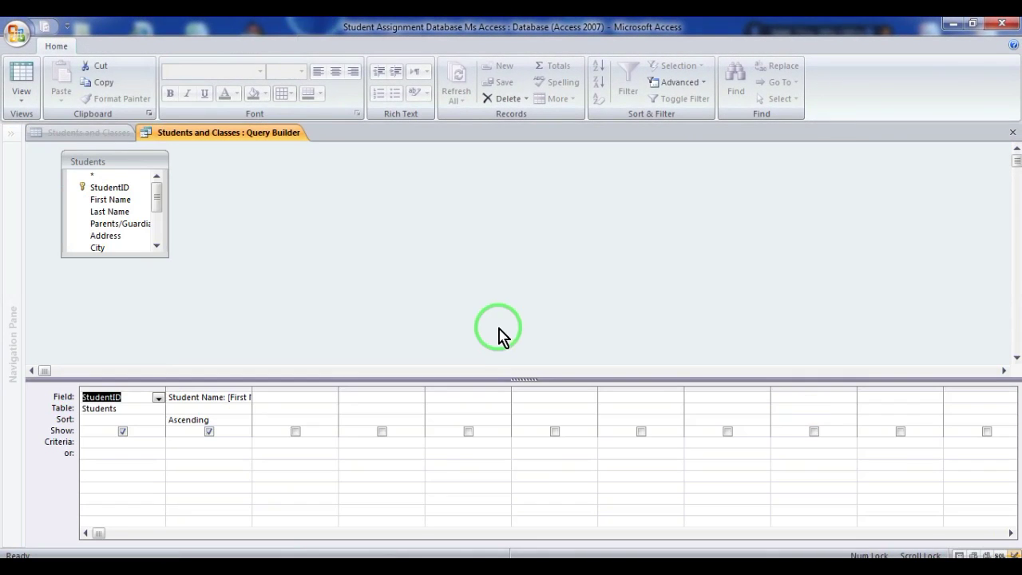
{"action": "left_click", "coordinate": [24, 78]}
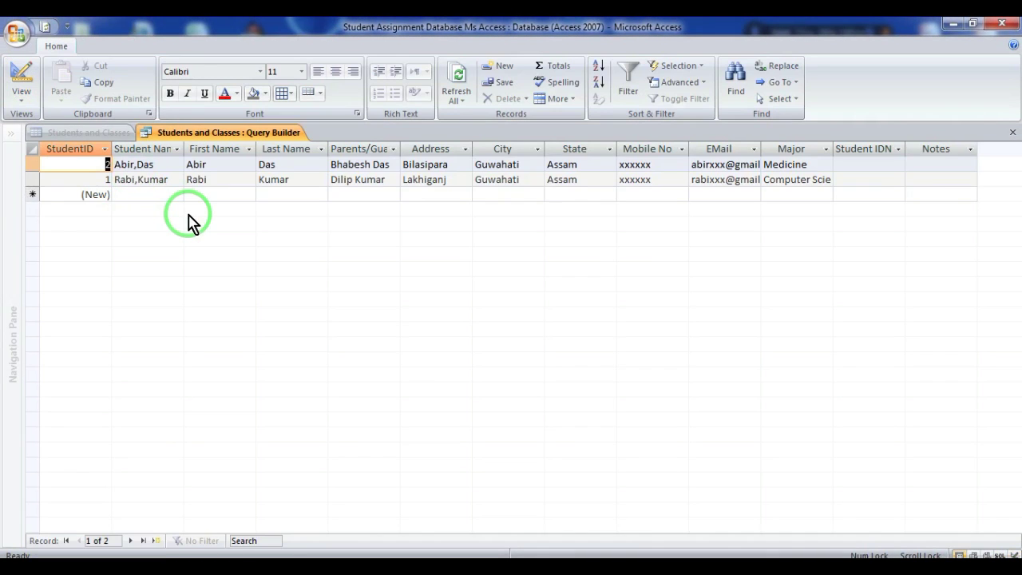
{"action": "left_click", "coordinate": [17, 67]}
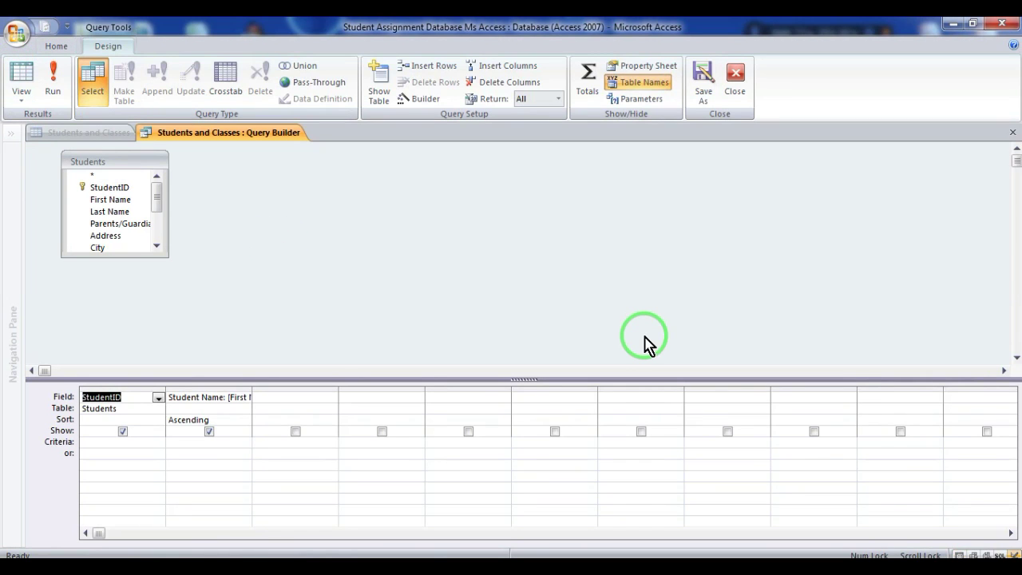
{"action": "left_click", "coordinate": [1013, 132]}
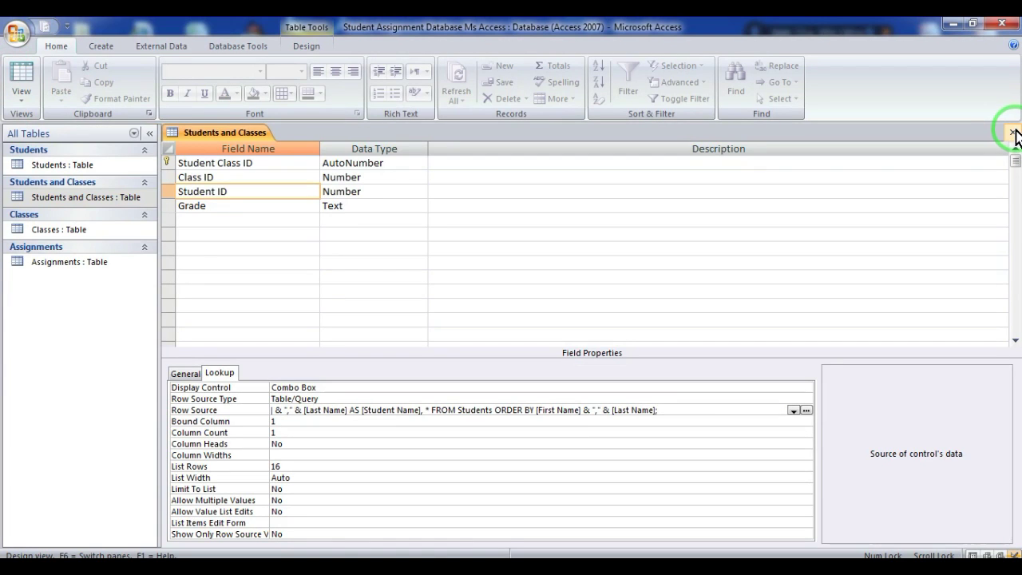
{"action": "left_click", "coordinate": [388, 433]}
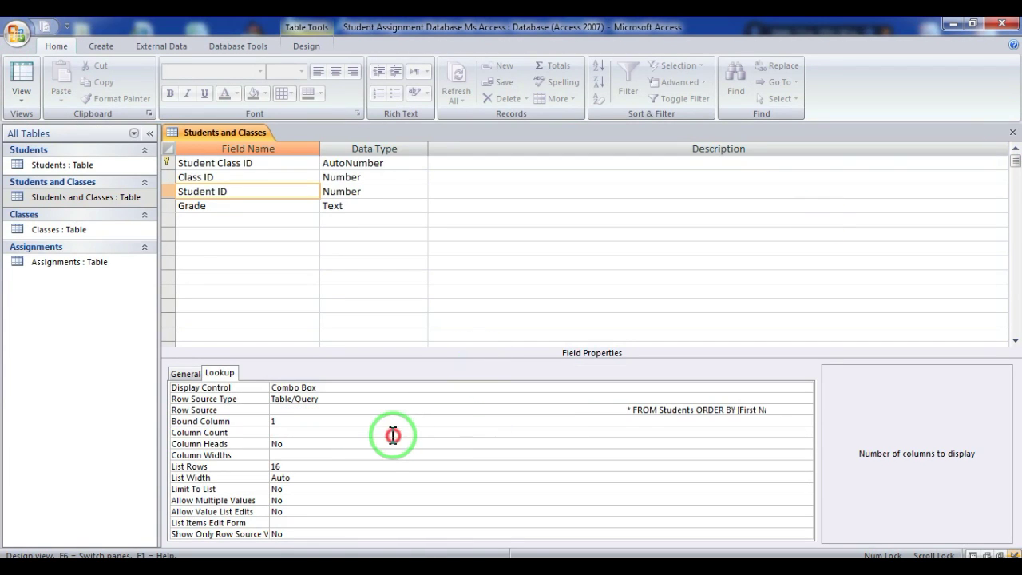
Remove the Students. table prefix from StudentID at the start of the Row Source statement.
{"action": "left_click", "coordinate": [348, 410]}
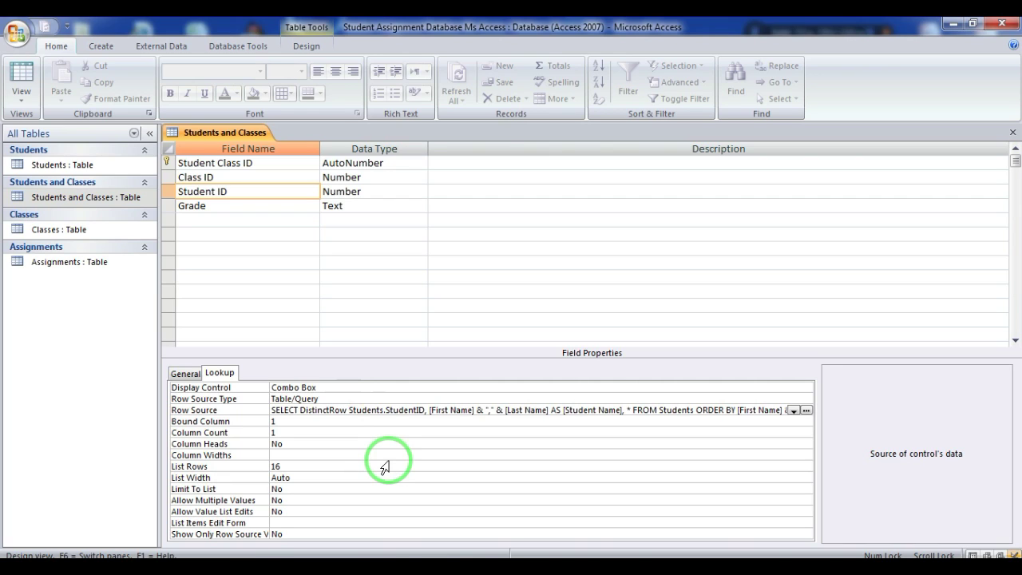
{"action": "key", "text": "Delete"}
{"action": "key", "text": "Delete"}
{"action": "key", "text": "Delete"}
{"action": "key", "text": "Delete"}
{"action": "key", "text": "Delete"}
{"action": "key", "text": "Delete"}
{"action": "key", "text": "Delete"}
{"action": "key", "text": "Delete"}
{"action": "key", "text": "Delete"}
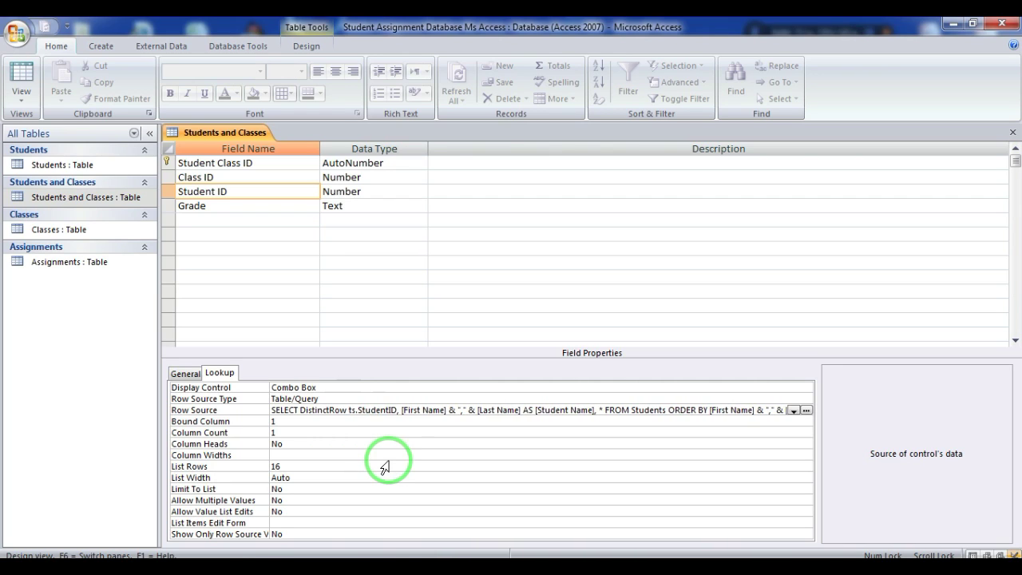
{"action": "left_click", "coordinate": [382, 432]}
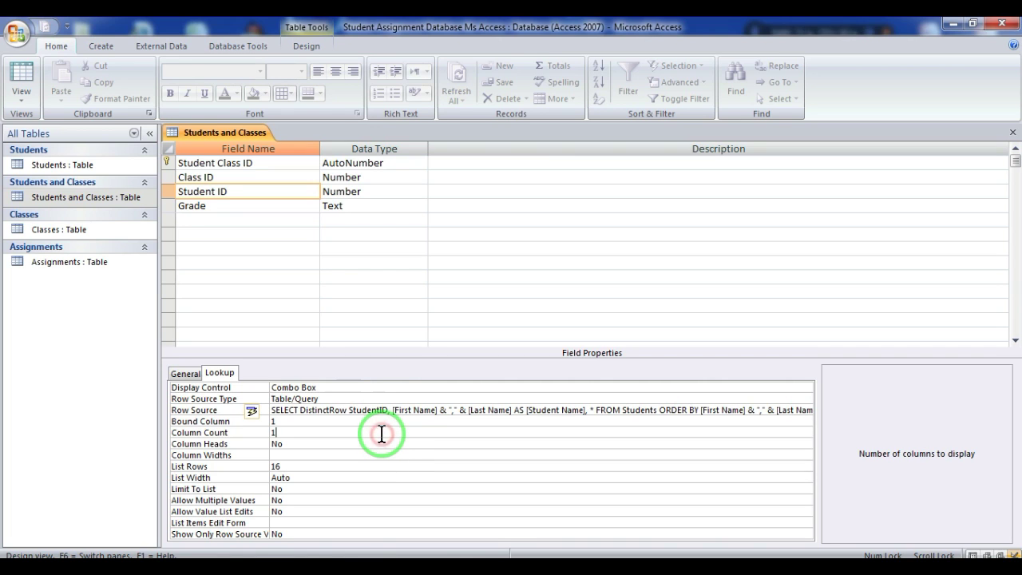
Set the Student ID lookup's Column Count to 2 and its Column Widths to 0";2".
{"action": "left_click", "coordinate": [290, 421]}
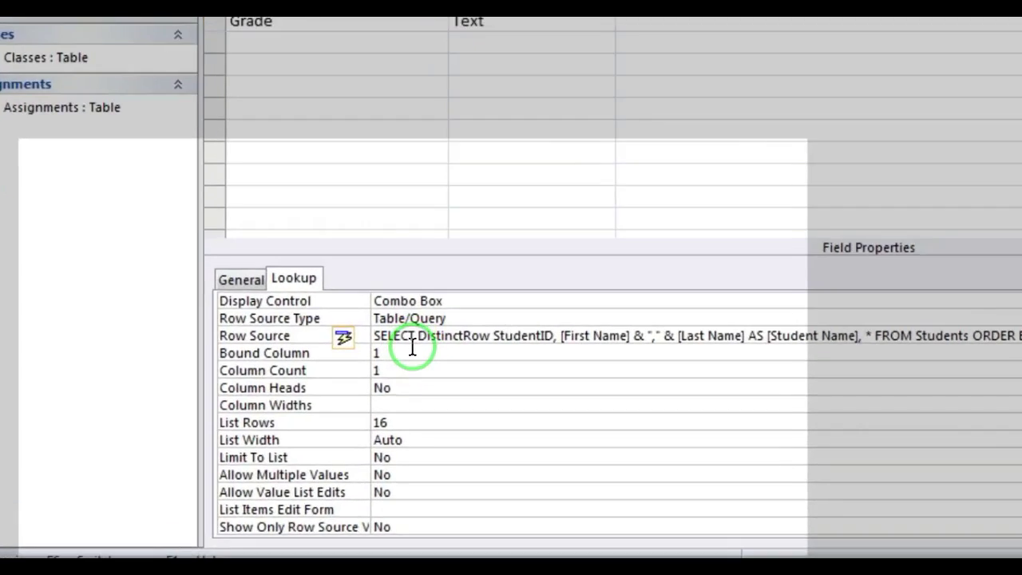
{"action": "key", "text": "Tab"}
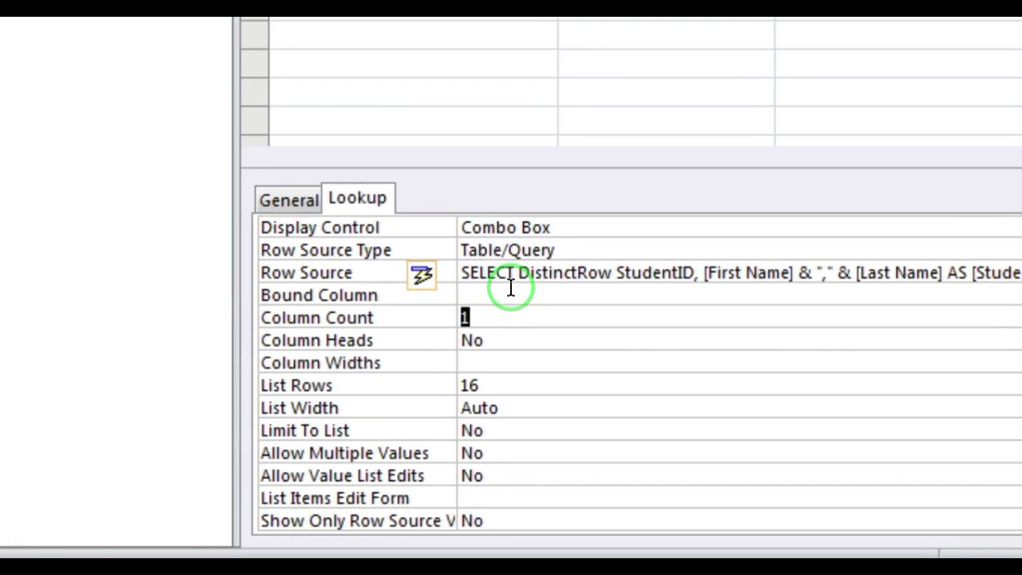
{"action": "type", "text": "2"}
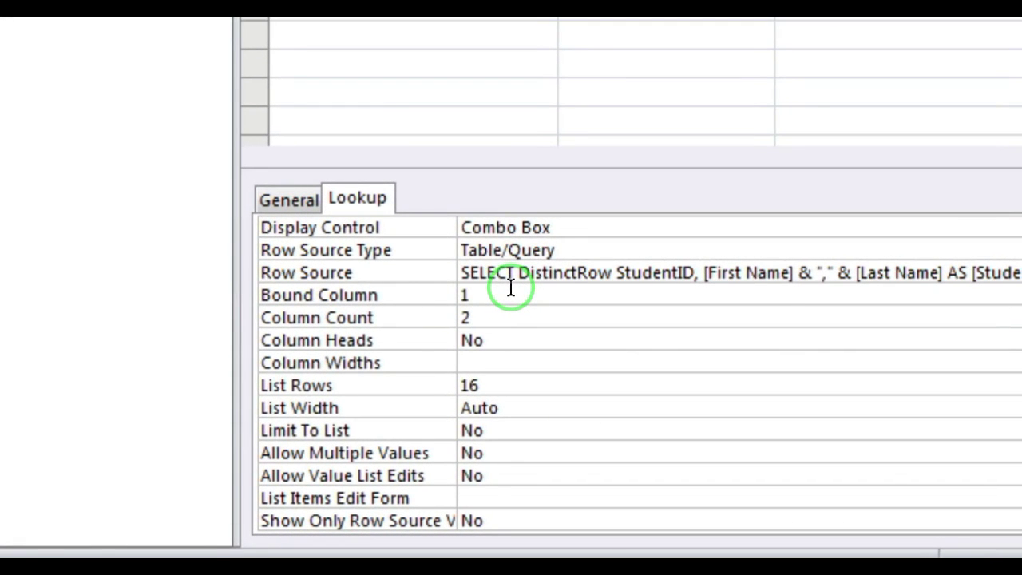
{"action": "key", "text": "Tab"}
{"action": "key", "text": "Tab"}
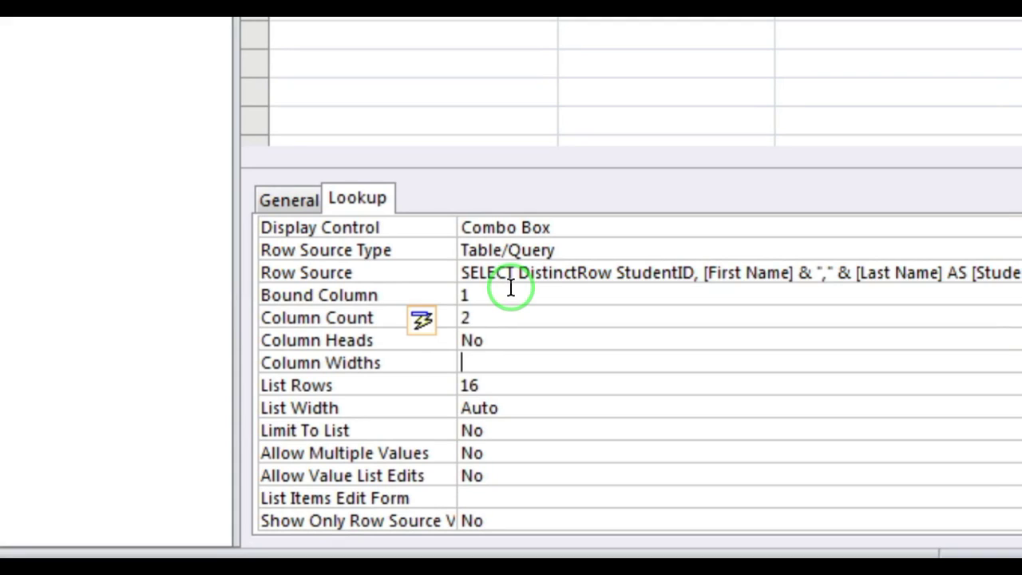
{"action": "type", "text": "0"}
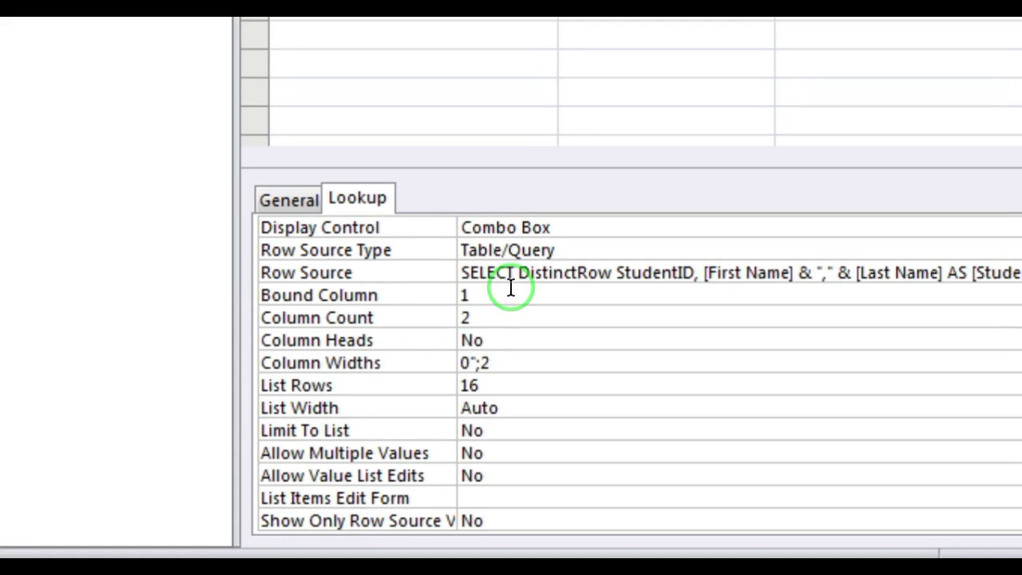
{"action": "type", "text": "\";2"}
{"action": "key", "text": "Return"}
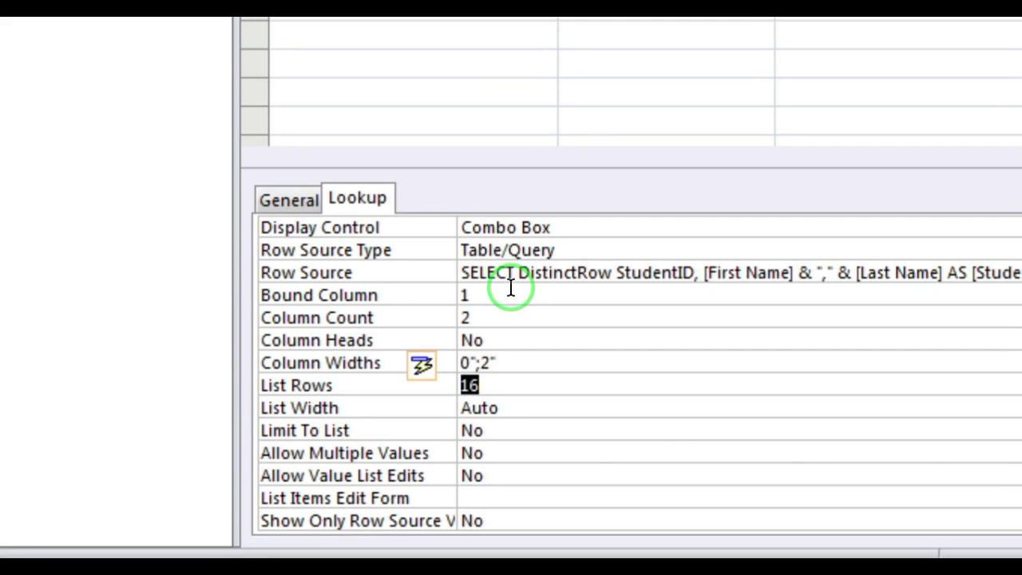
Set the lookup's List Width to 2" and Limit To List to Yes, and close the table design with its changes saved.
{"action": "key", "text": "Delete"}
{"action": "key", "text": "Return"}
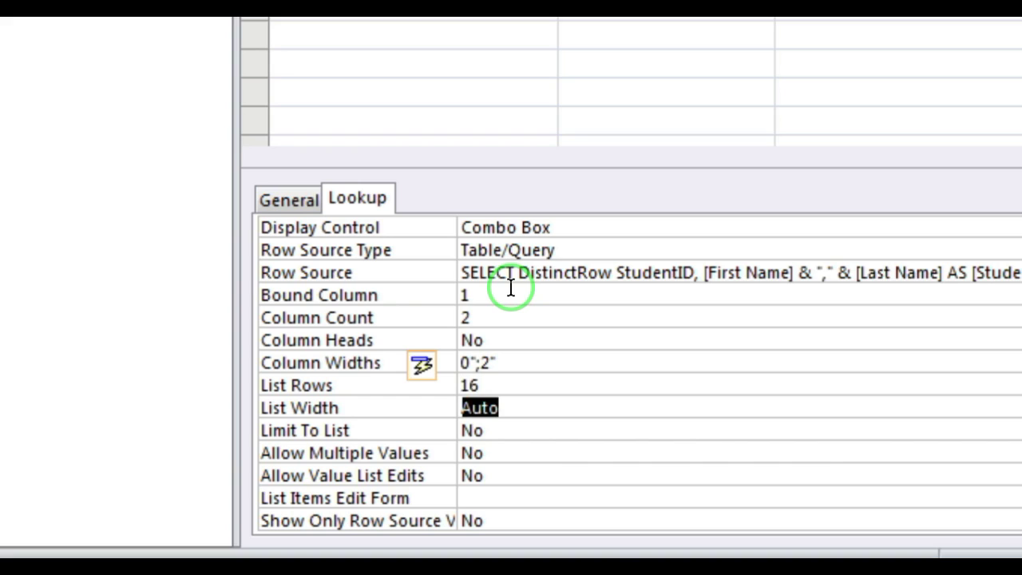
{"action": "type", "text": "2"}
{"action": "key", "text": "Return"}
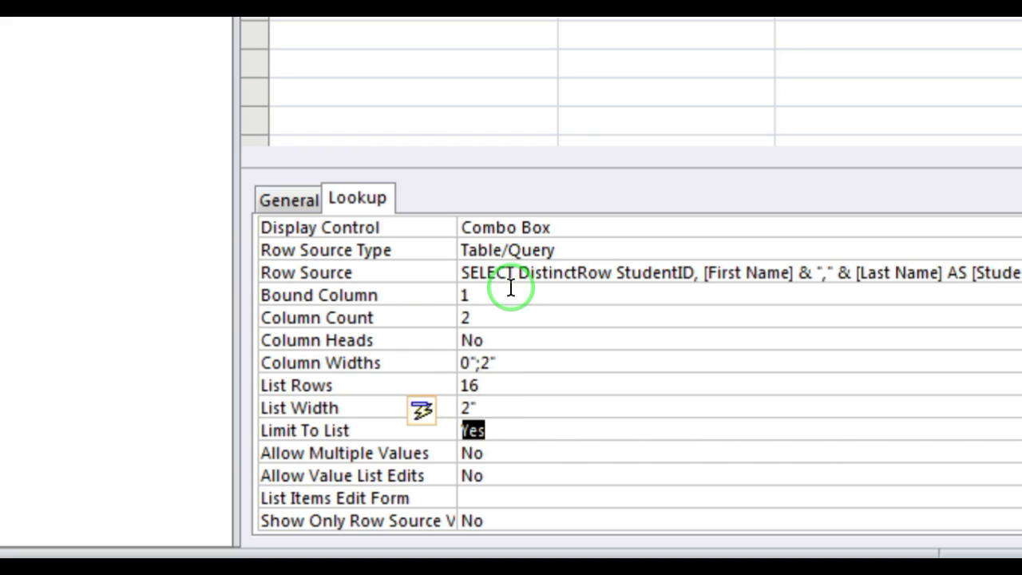
{"action": "key", "text": "Delete"}
{"action": "key", "text": "Return"}
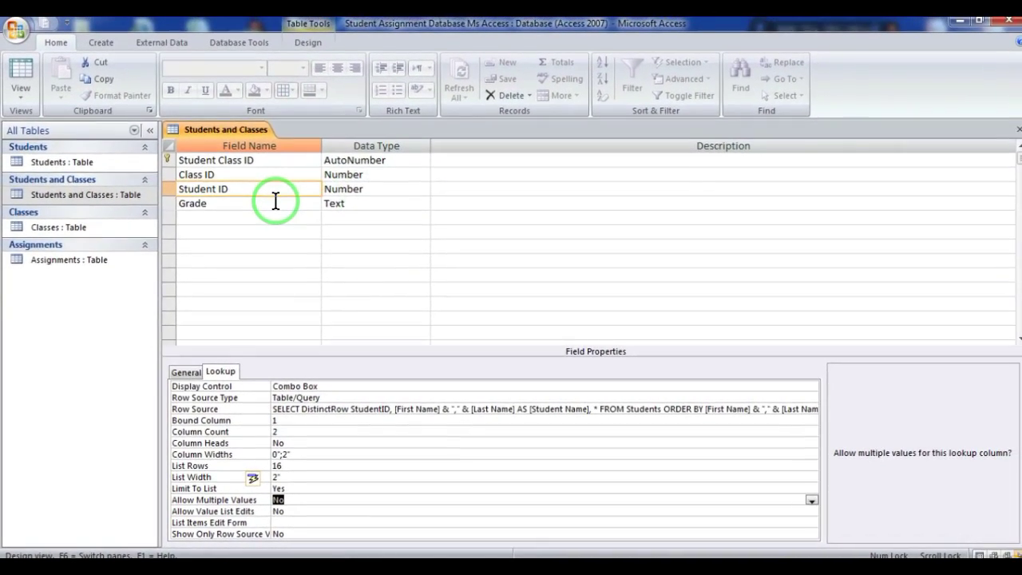
{"action": "left_click", "coordinate": [1019, 129]}
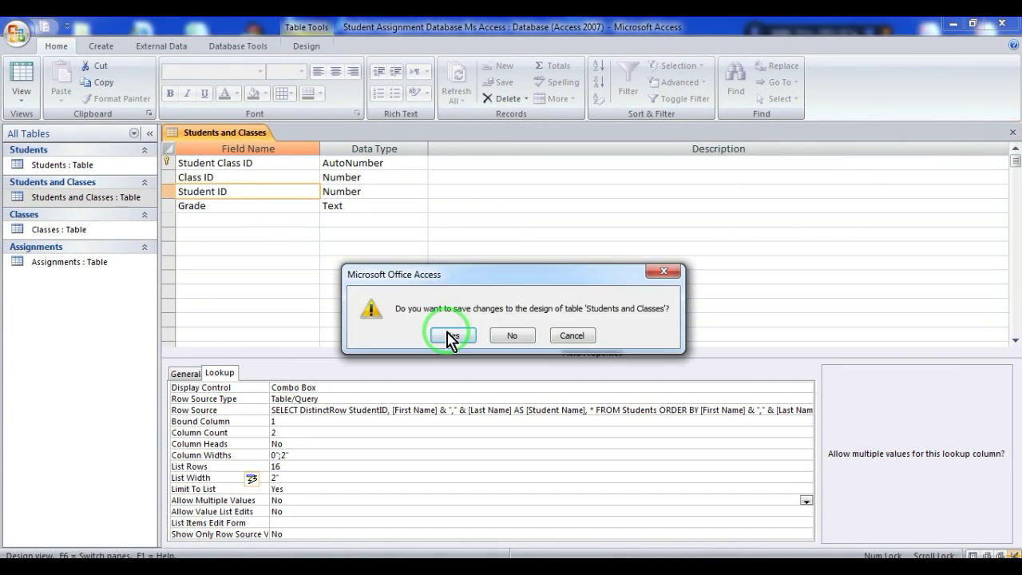
{"action": "left_click", "coordinate": [452, 336]}
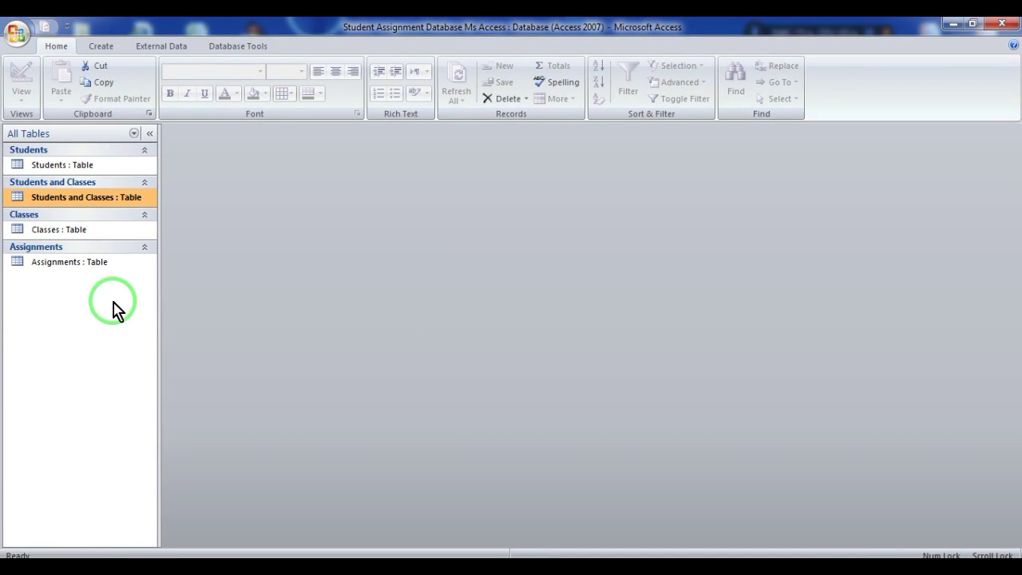
Check the Classes table's fields and records, close it, and open the Students table.
{"action": "double_click", "coordinate": [76, 229]}
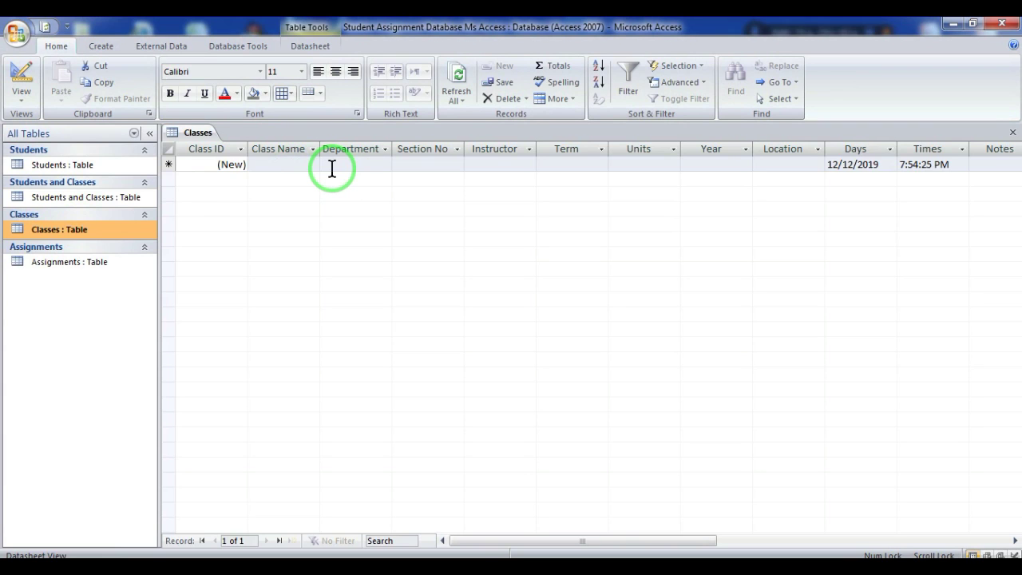
{"action": "left_click", "coordinate": [1013, 134]}
{"action": "double_click", "coordinate": [80, 166]}
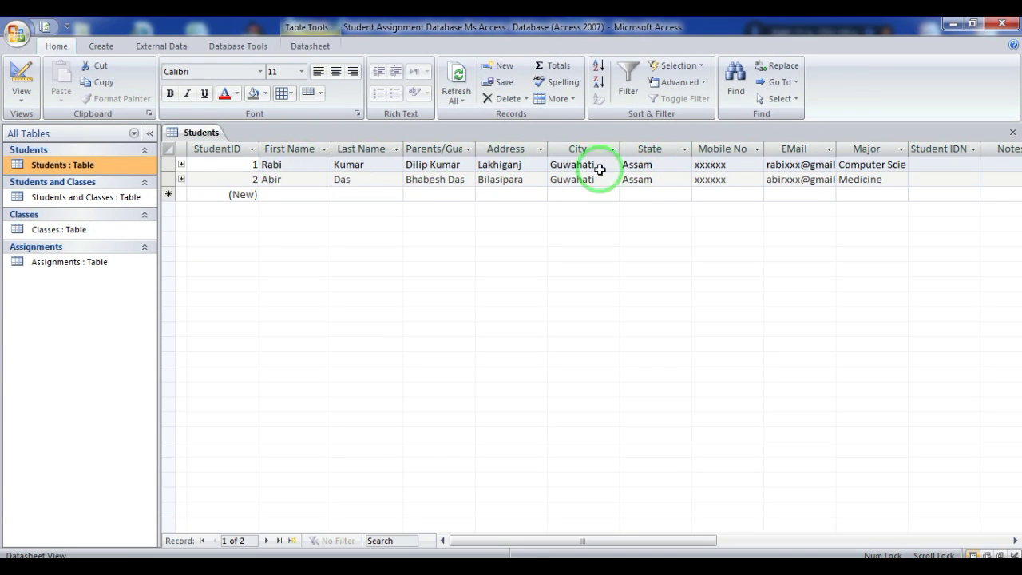
Review the fields of the first student's record across the Students table, from Last Name through Notes.
{"action": "left_click", "coordinate": [354, 164]}
{"action": "key", "text": "Tab"}
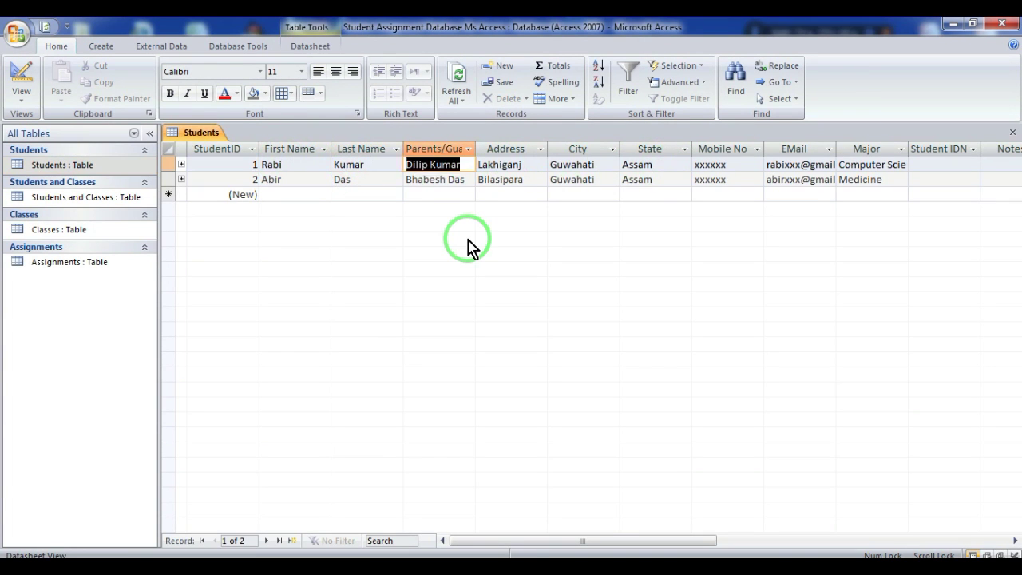
{"action": "key", "text": "Tab"}
{"action": "key", "text": "Tab"}
{"action": "key", "text": "Tab"}
{"action": "key", "text": "Tab"}
{"action": "key", "text": "Tab"}
{"action": "key", "text": "Tab"}
{"action": "key", "text": "Tab"}
{"action": "key", "text": "Tab"}
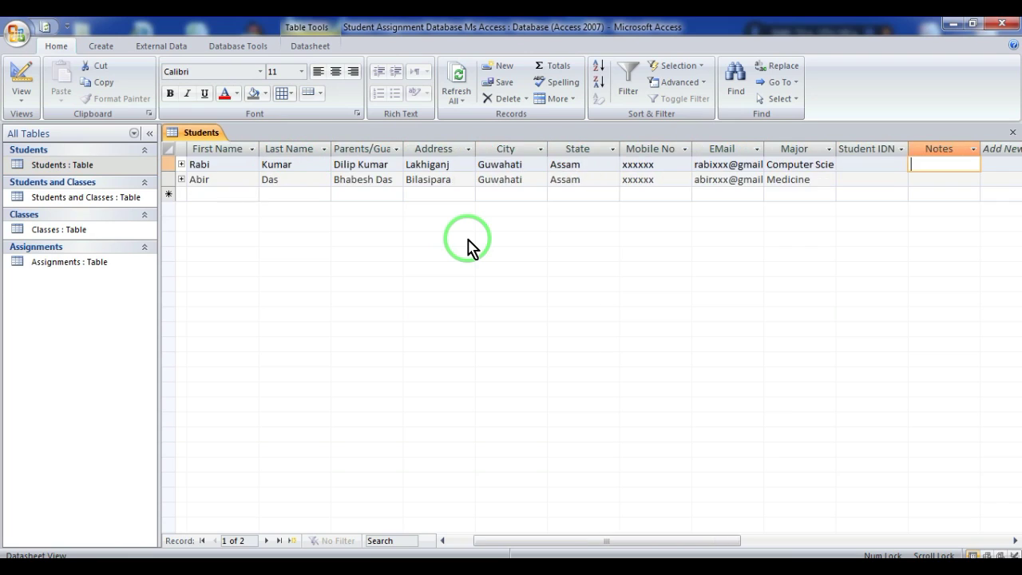
{"action": "key", "text": "Tab"}
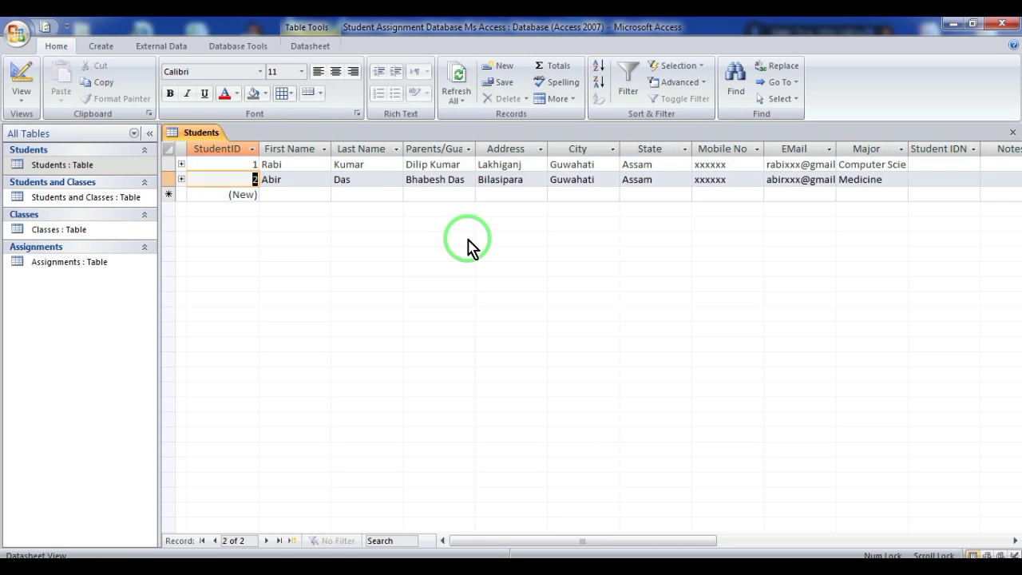
Expand the first student's subdatasheet, fit the Student Class ID column to its heading, and close the table with the layout saved.
{"action": "left_click", "coordinate": [182, 165]}
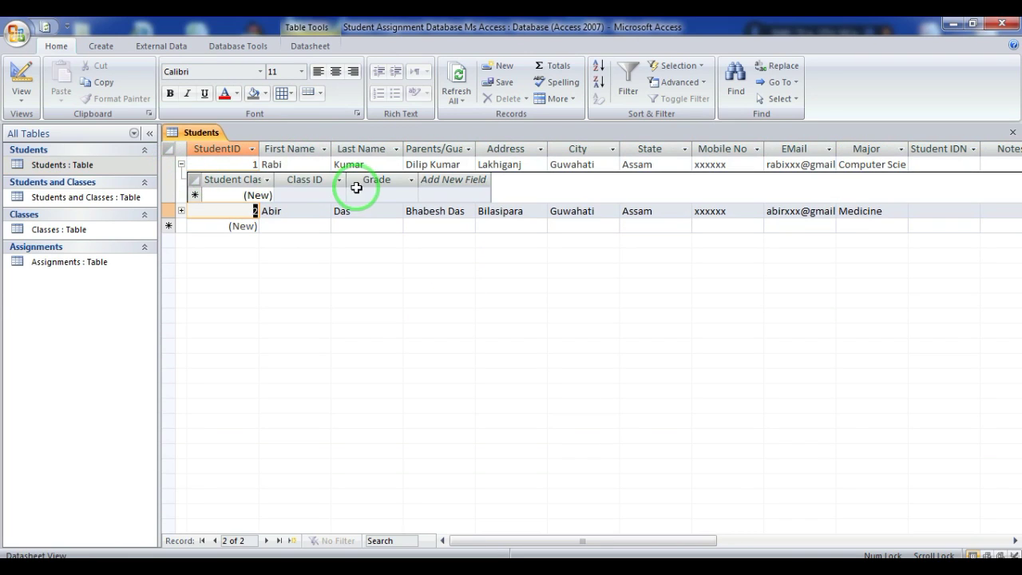
{"action": "double_click", "coordinate": [273, 180]}
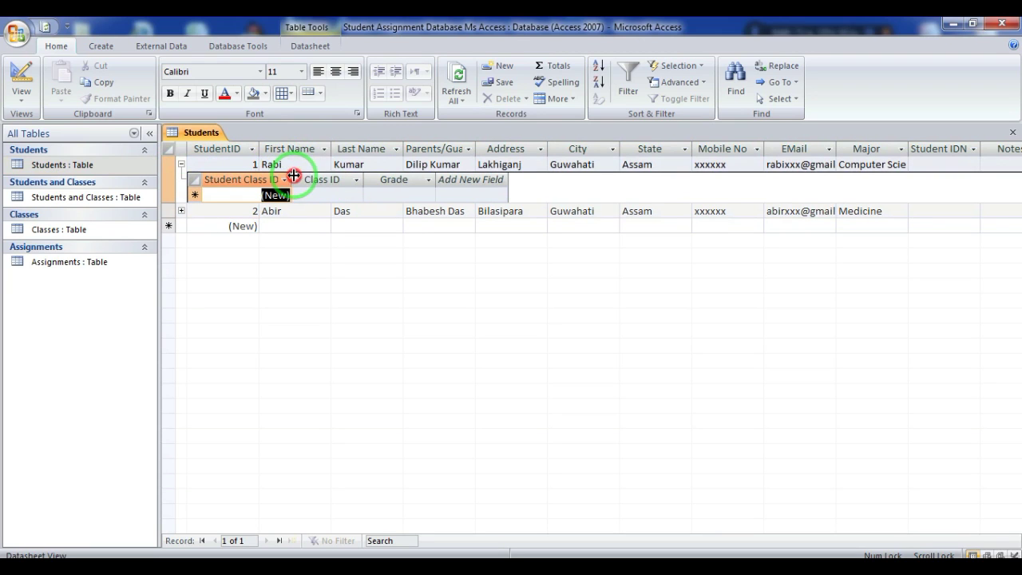
{"action": "left_click", "coordinate": [1013, 131]}
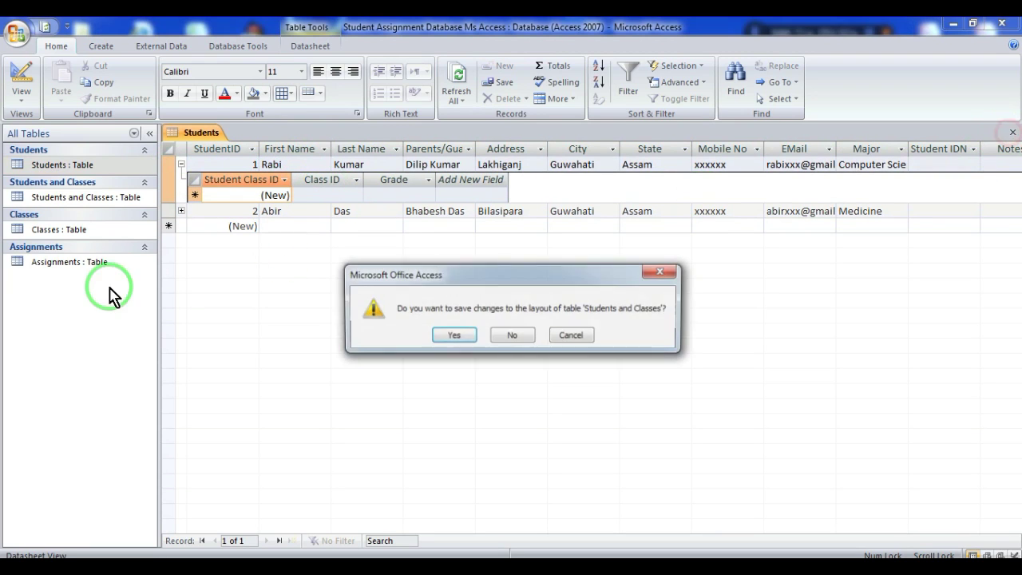
{"action": "left_click", "coordinate": [453, 336]}
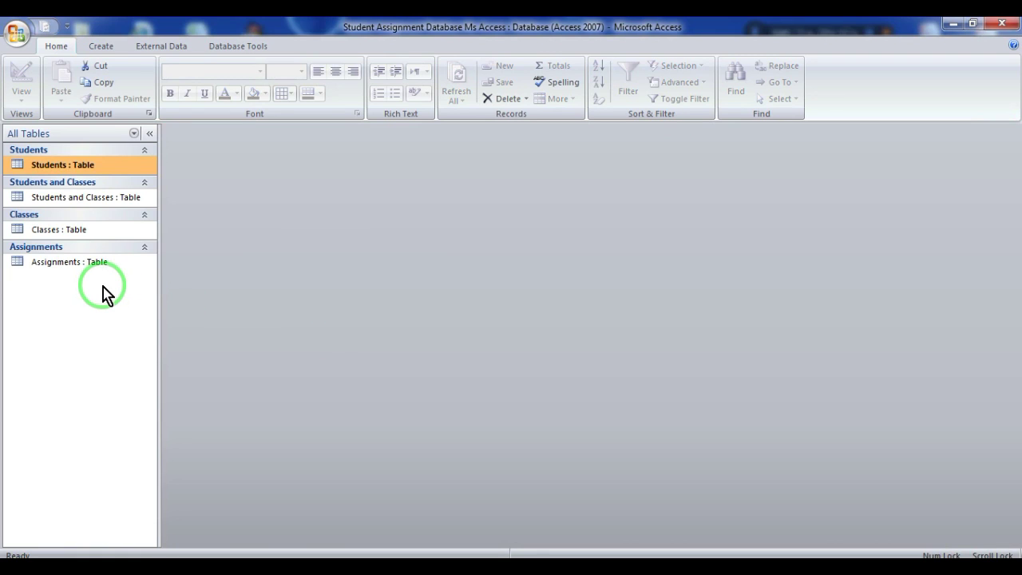
Open the Classes table and enter a new record with the Class Name Computer Fundamental.
{"action": "double_click", "coordinate": [94, 201]}
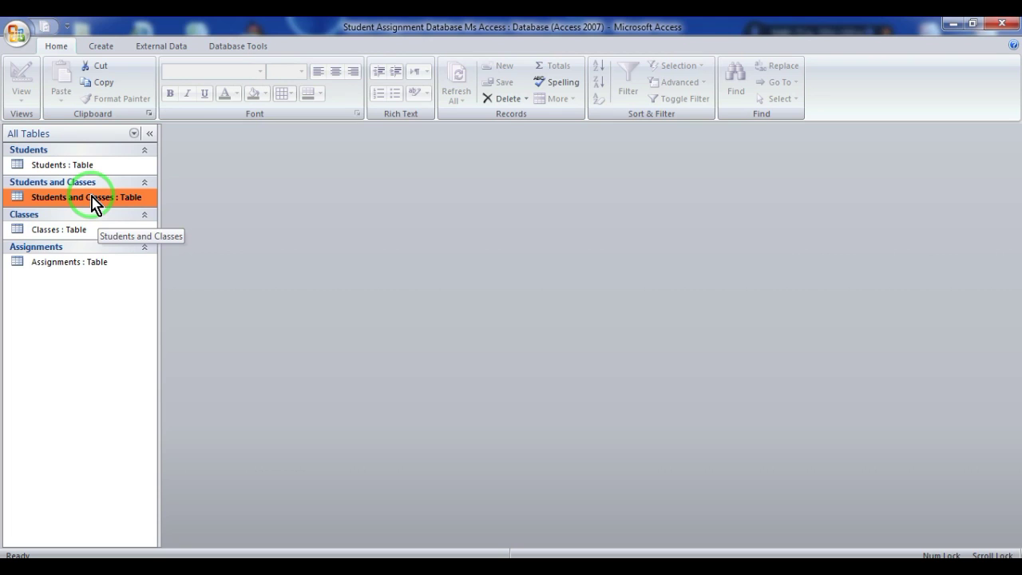
{"action": "double_click", "coordinate": [59, 233]}
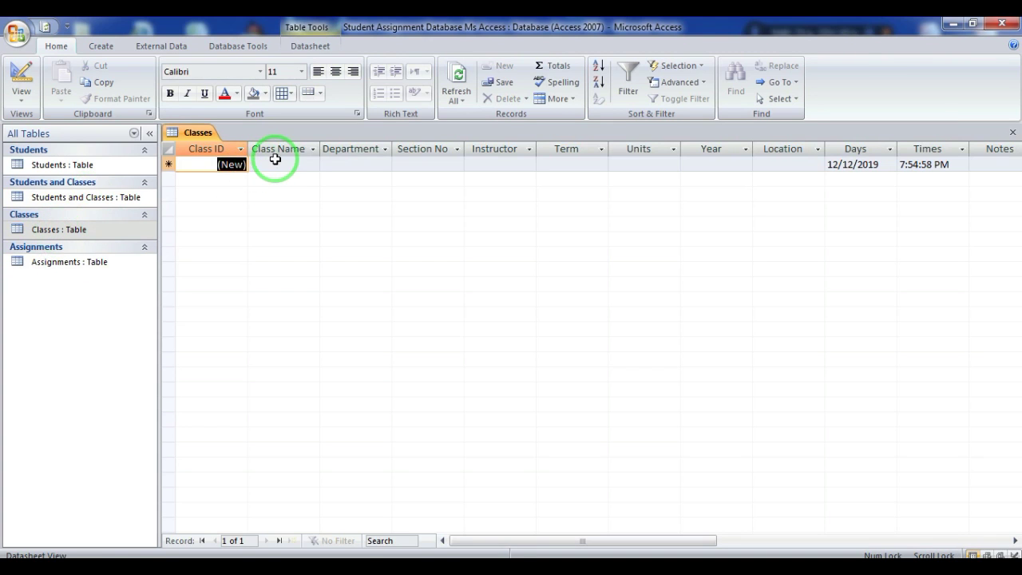
{"action": "left_click", "coordinate": [276, 164]}
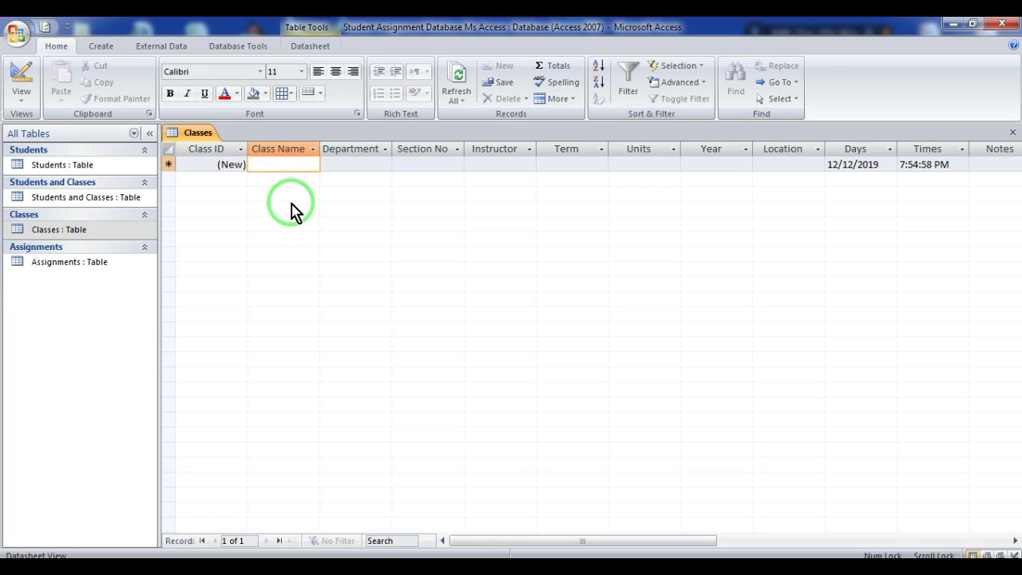
{"action": "type", "text": "Funda"}
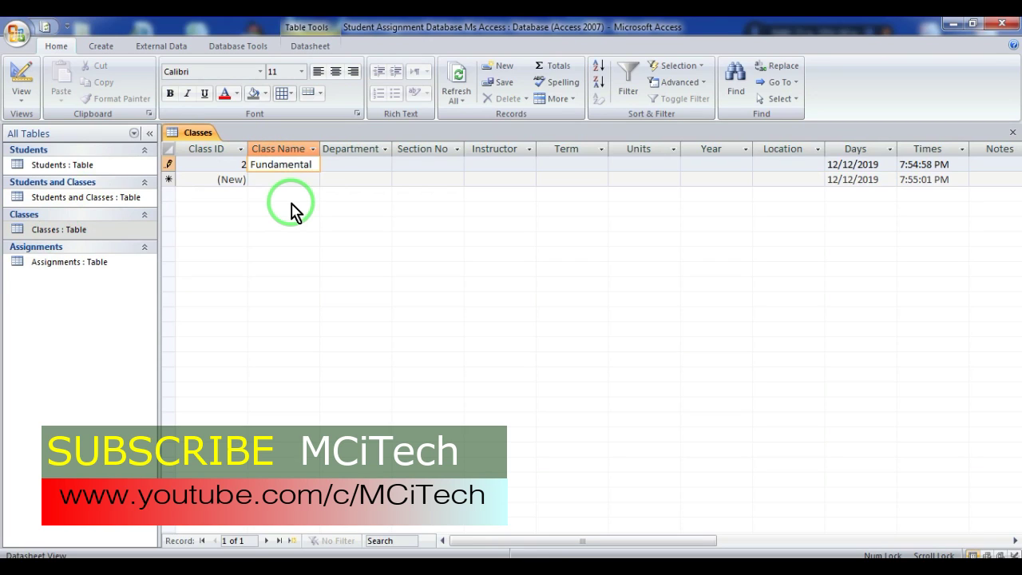
{"action": "type", "text": "mental"}
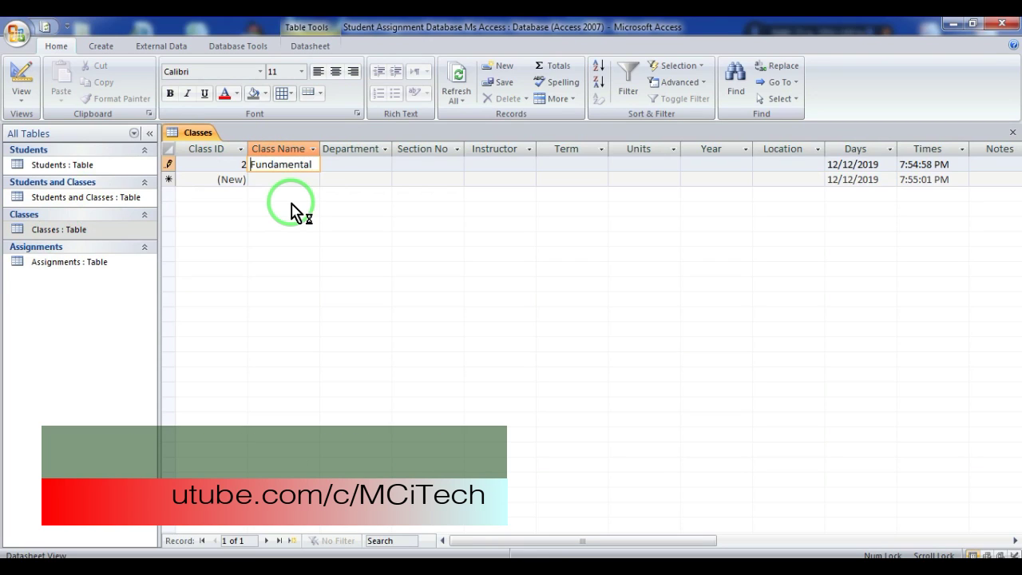
{"action": "key", "text": "Home"}
{"action": "type", "text": "C"}
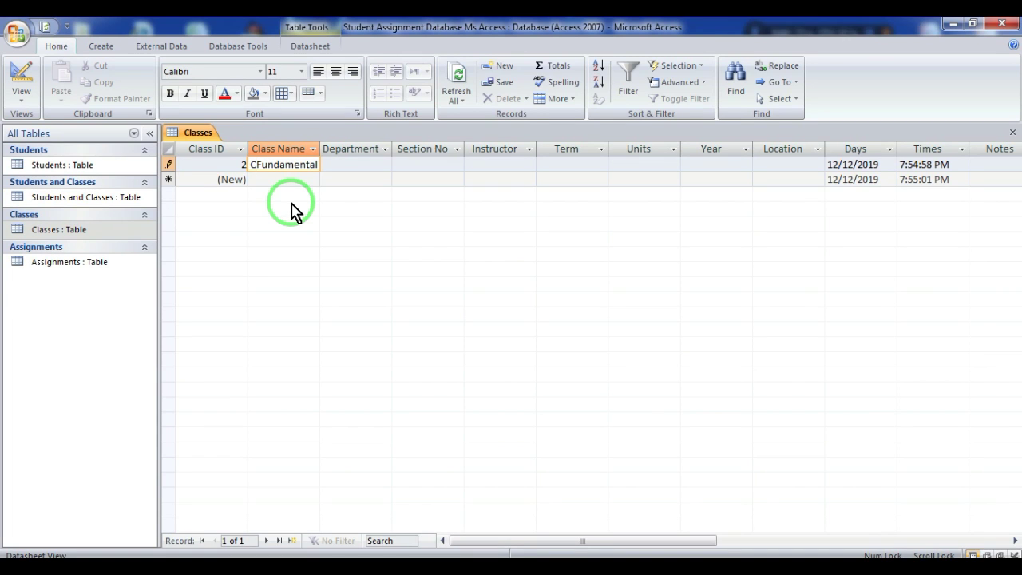
{"action": "type", "text": "omputer Func"}
{"action": "left_click", "coordinate": [370, 180]}
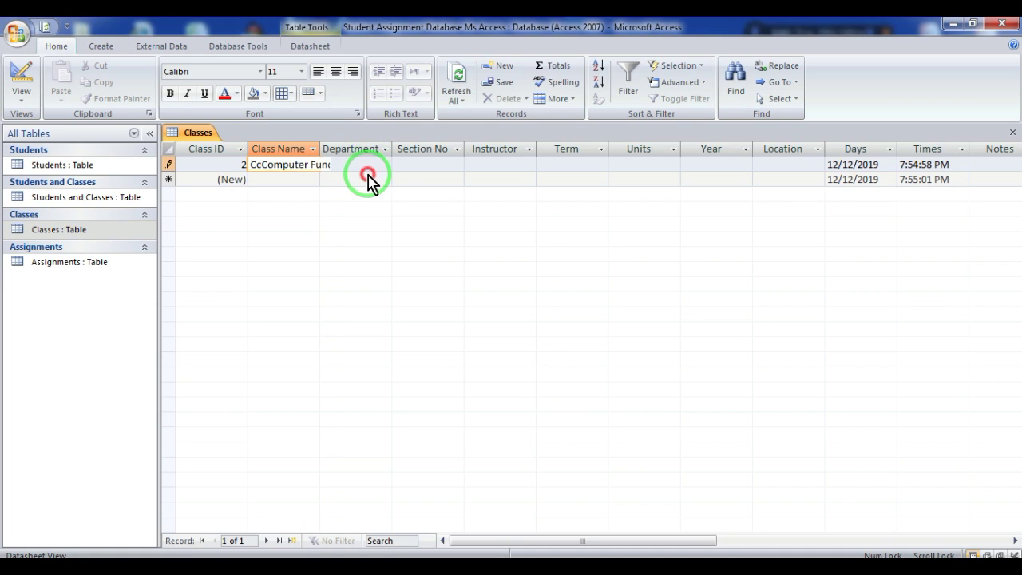
Widen the Class Name column and insert Students and Classes as a subdatasheet with Class ID as the child and master link field.
{"action": "left_click_drag", "start_coordinate": [334, 149], "coordinate": [407, 146]}
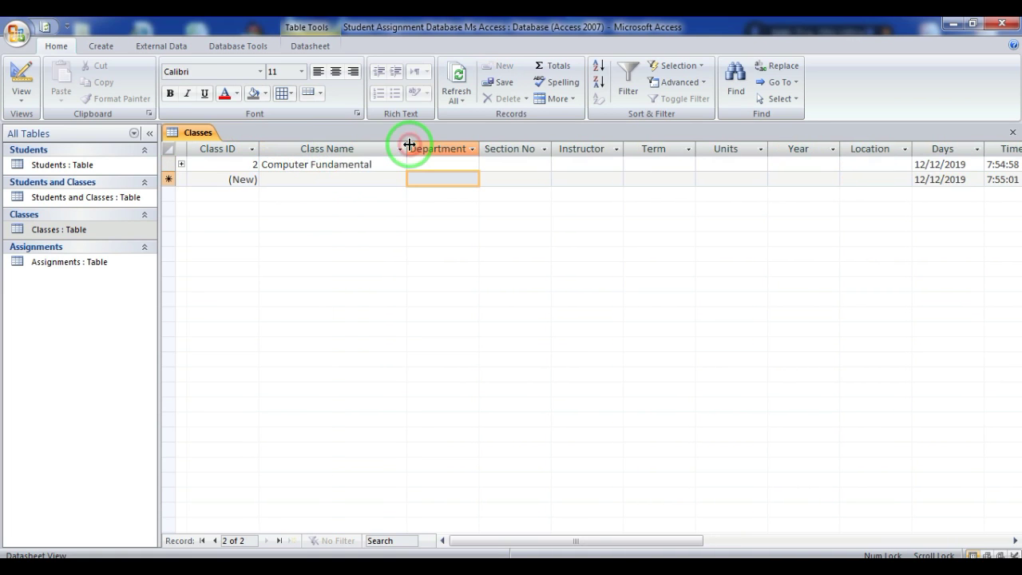
{"action": "left_click", "coordinate": [182, 164]}
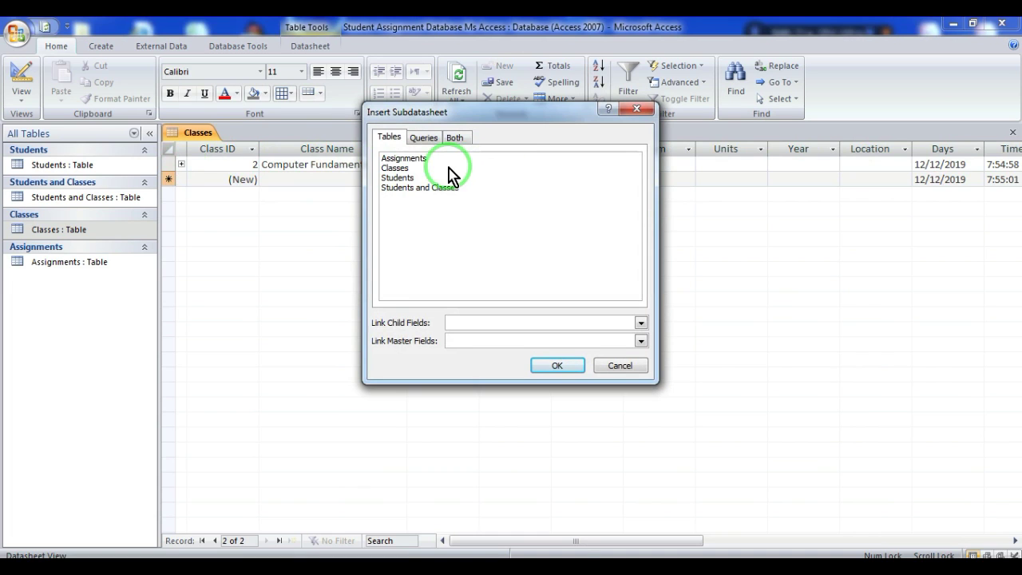
{"action": "left_click", "coordinate": [396, 187]}
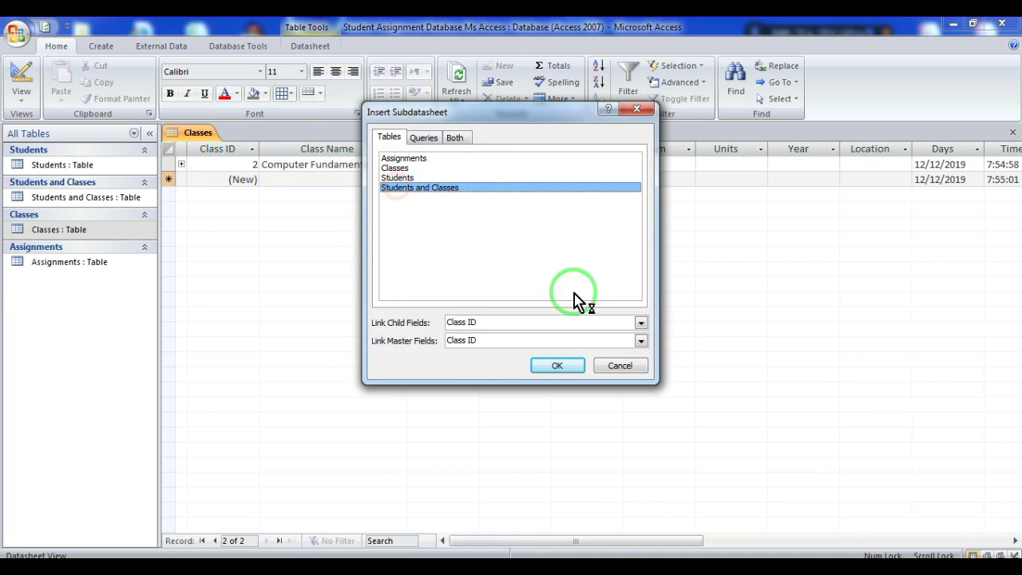
{"action": "left_click", "coordinate": [557, 365]}
{"action": "left_click", "coordinate": [328, 195]}
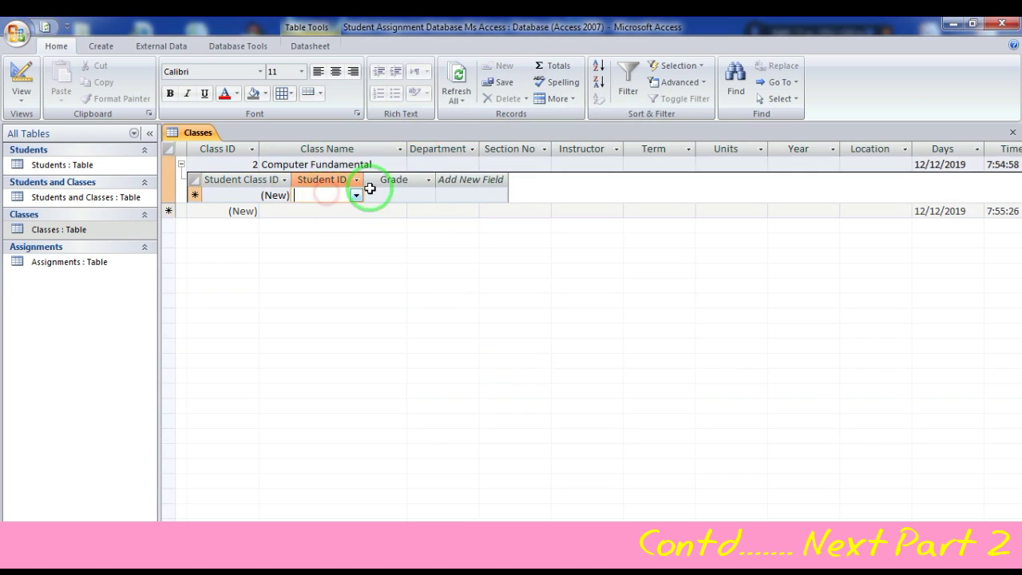
{"action": "left_click", "coordinate": [182, 165]}
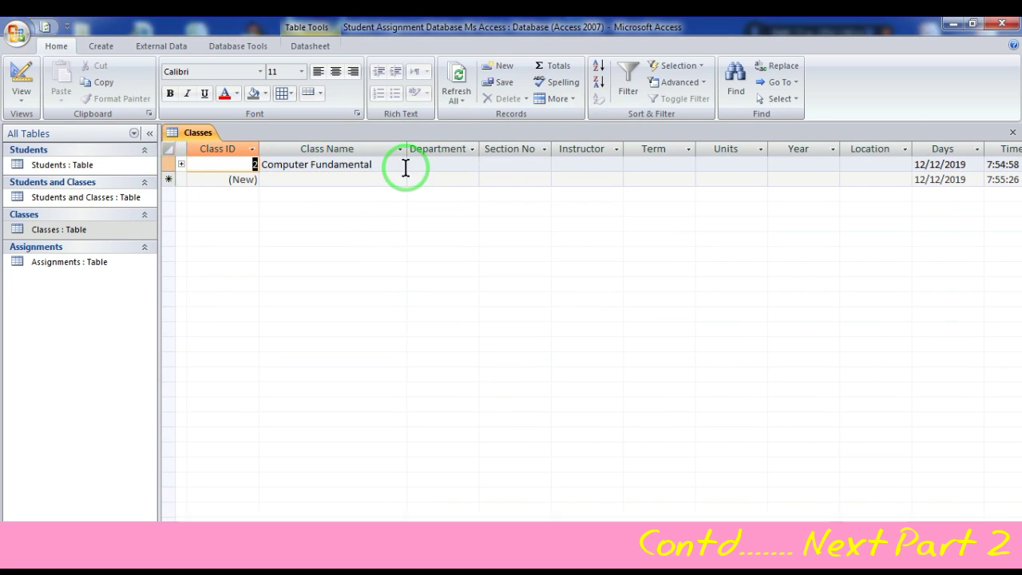
Close the Classes table without saving its layout changes and select the Students and Classes table.
{"action": "left_click", "coordinate": [1013, 135]}
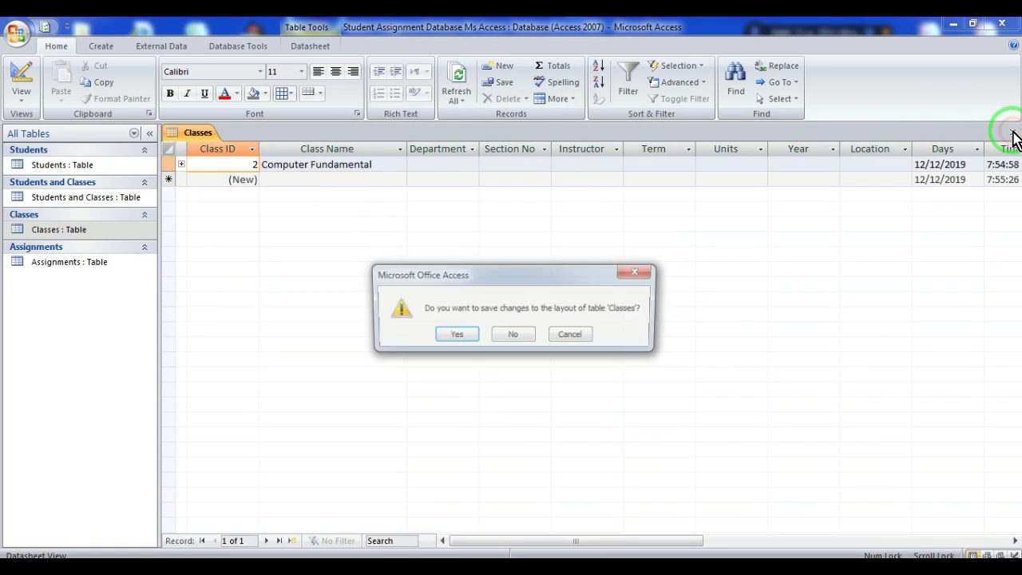
{"action": "left_click", "coordinate": [511, 335]}
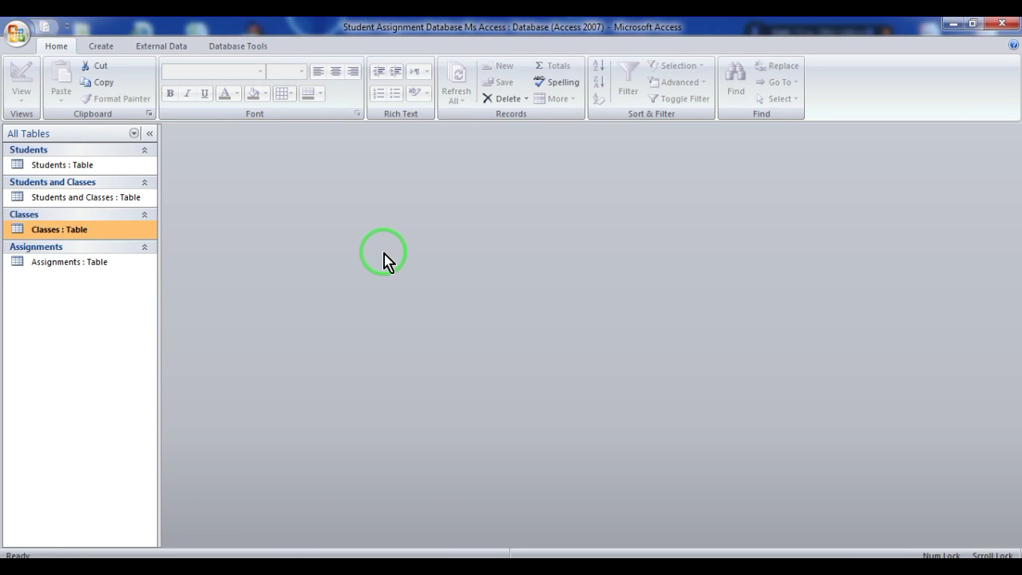
{"action": "left_click", "coordinate": [62, 197]}
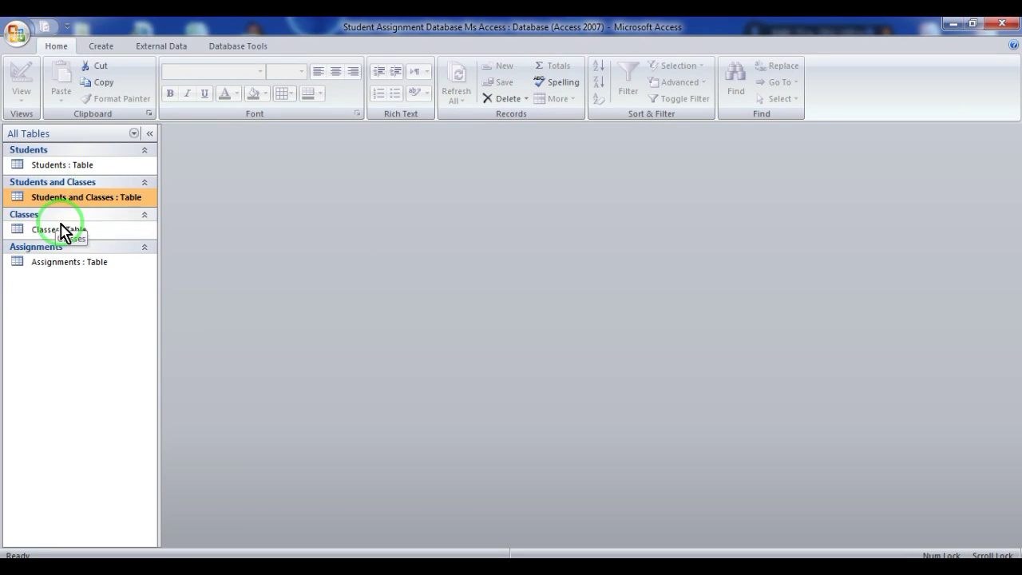